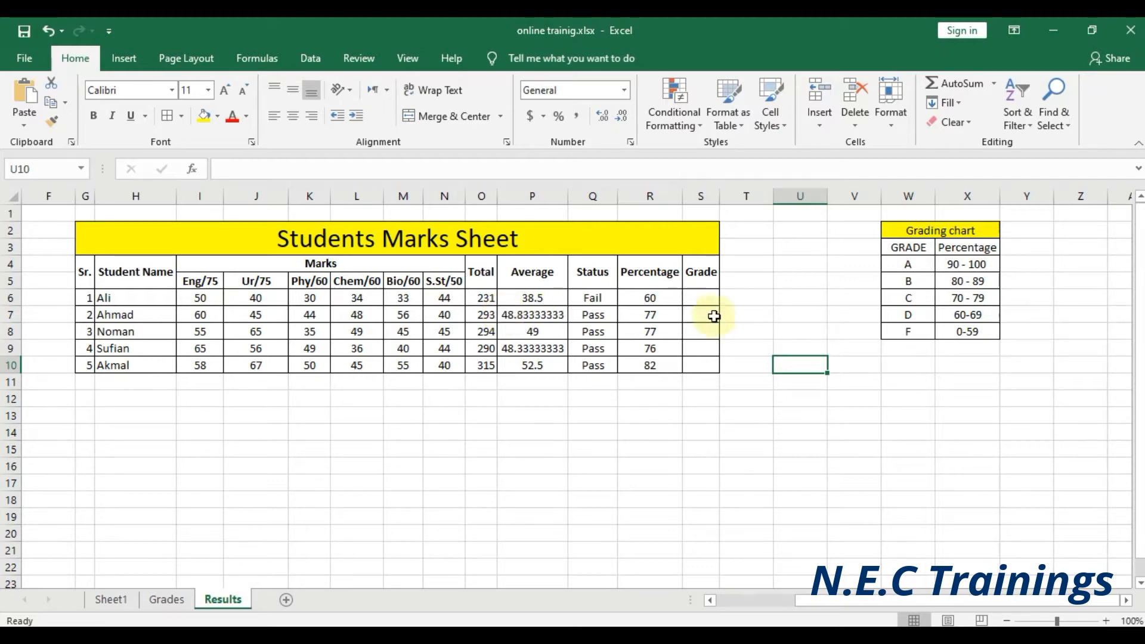
- Examine the Grade and Percentage columns of the marks sheet and the percentage ranges in the grading chart
left_click(710, 297)
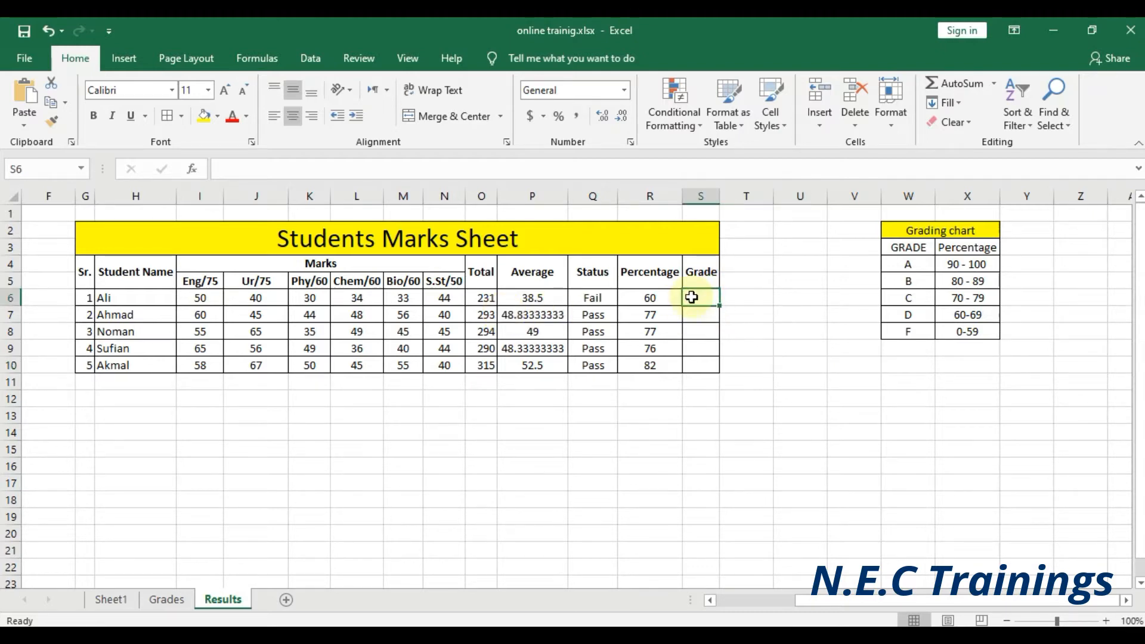
left_click_drag(891, 232, 918, 316)
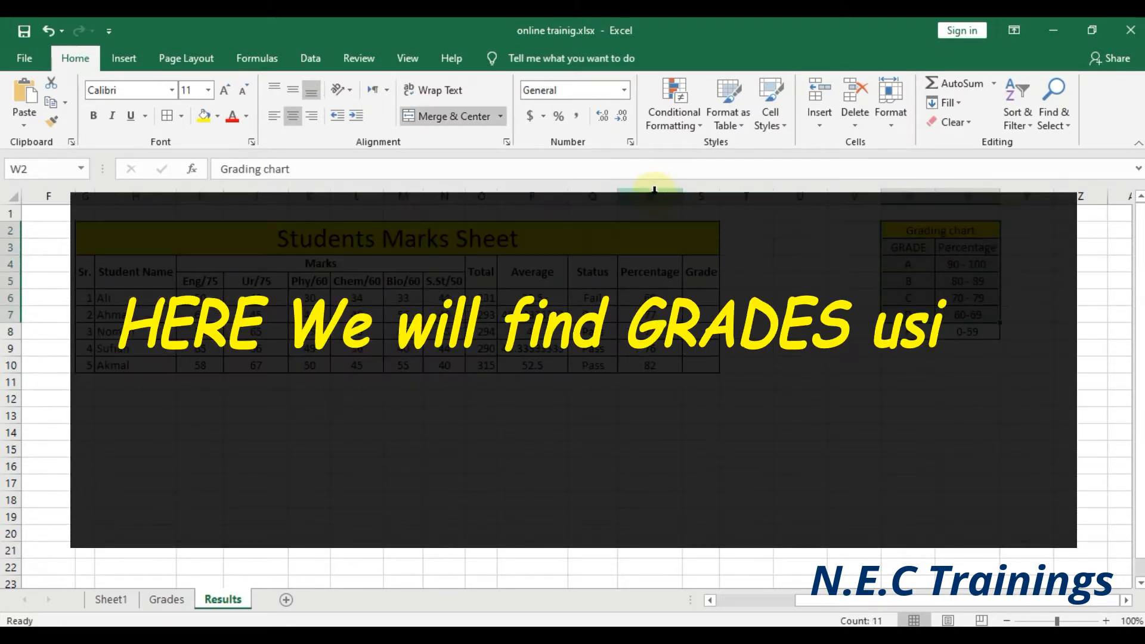
left_click(661, 191)
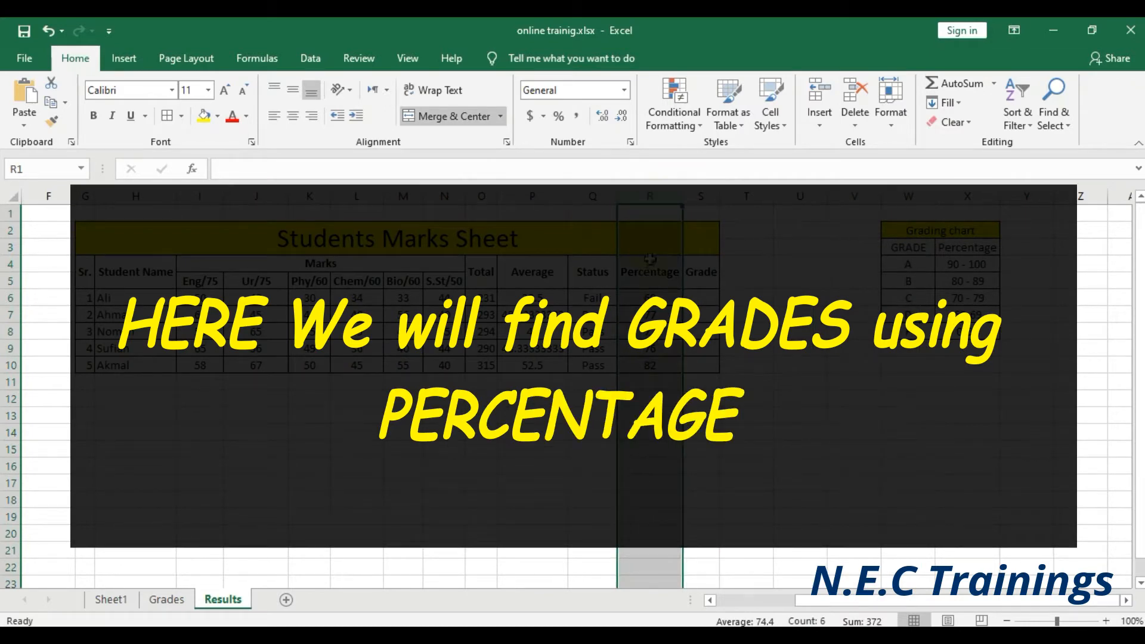
left_click(757, 327)
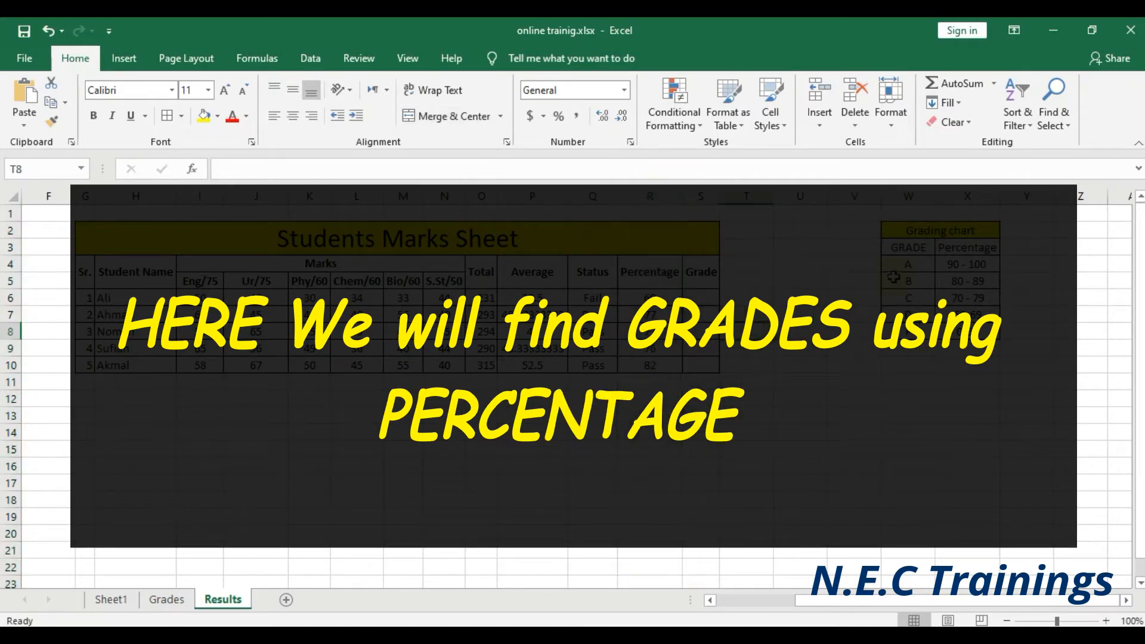
left_click_drag(903, 246, 951, 337)
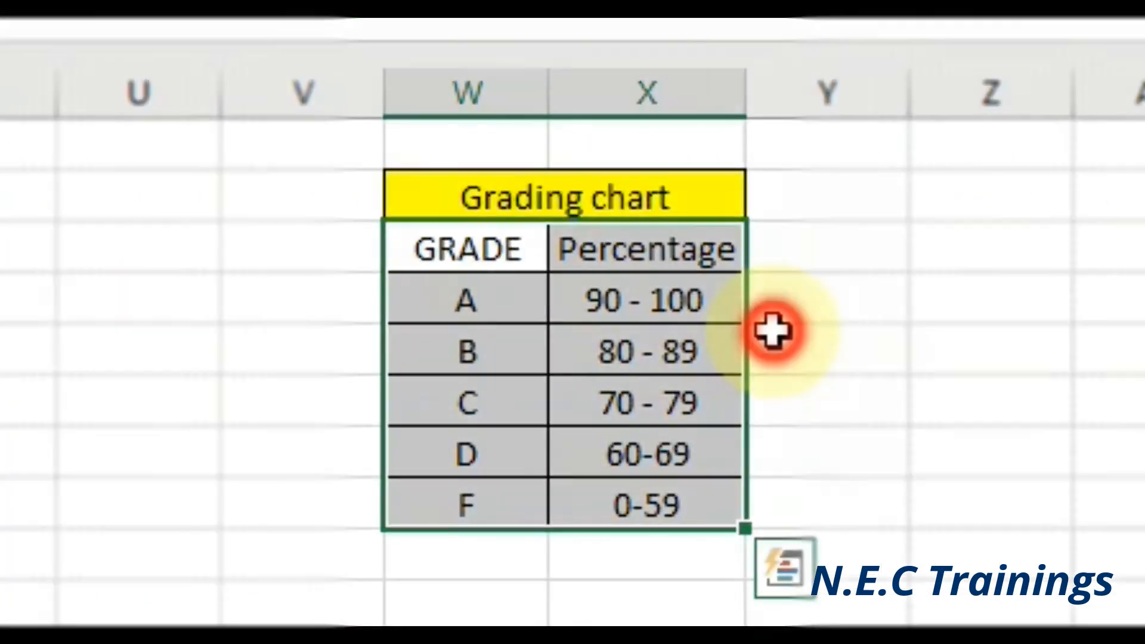
left_click(771, 330)
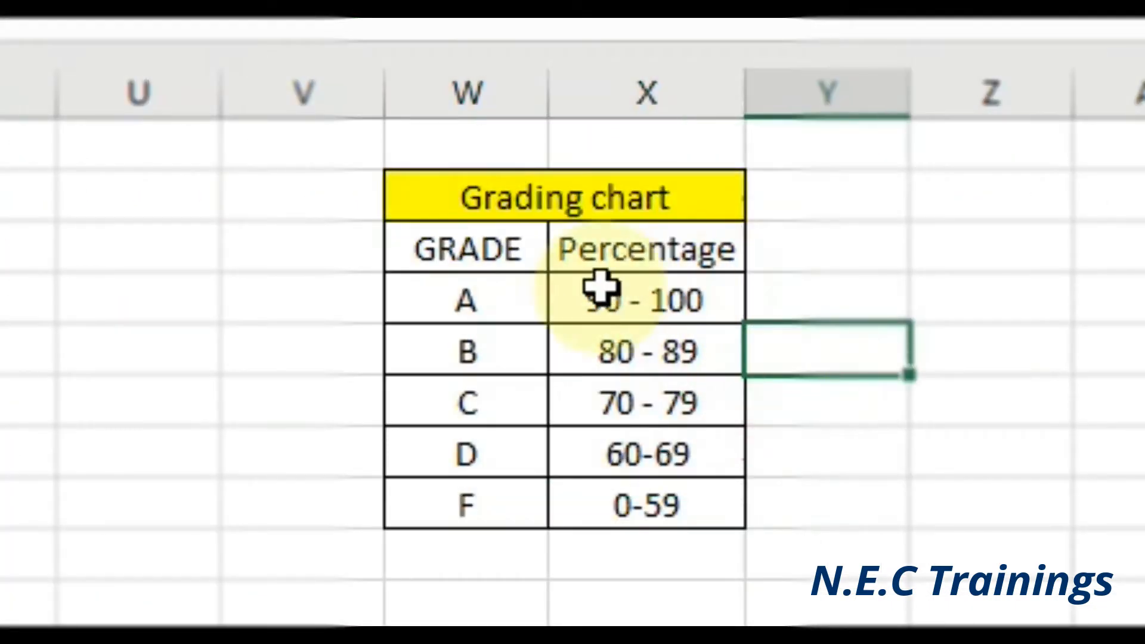
left_click_drag(444, 292, 685, 309)
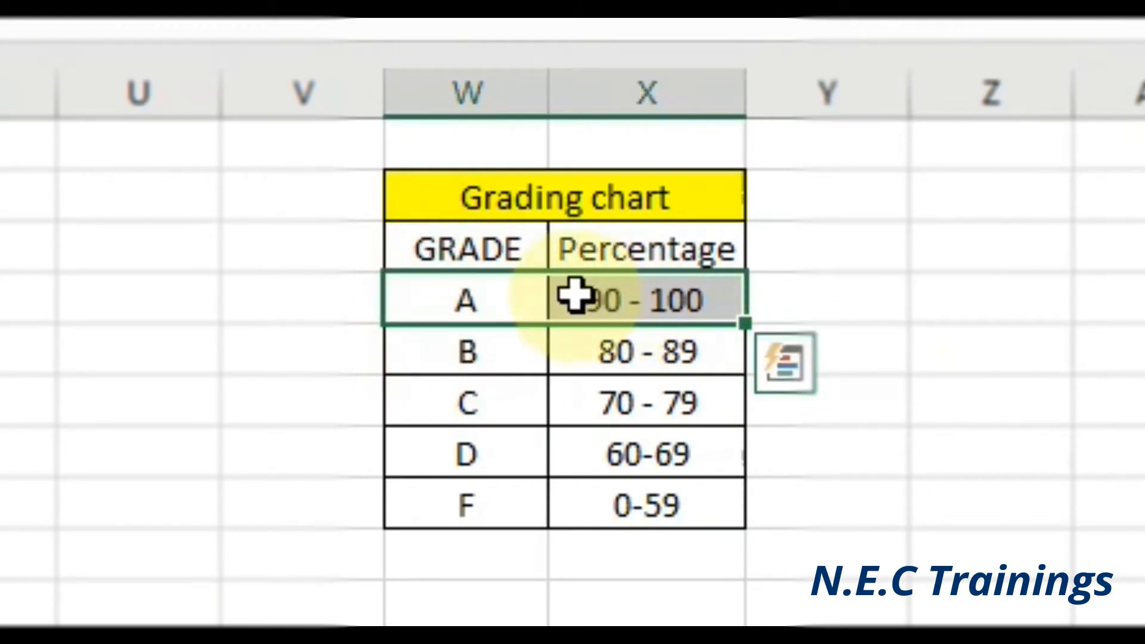
left_click(300, 291)
left_click(527, 305)
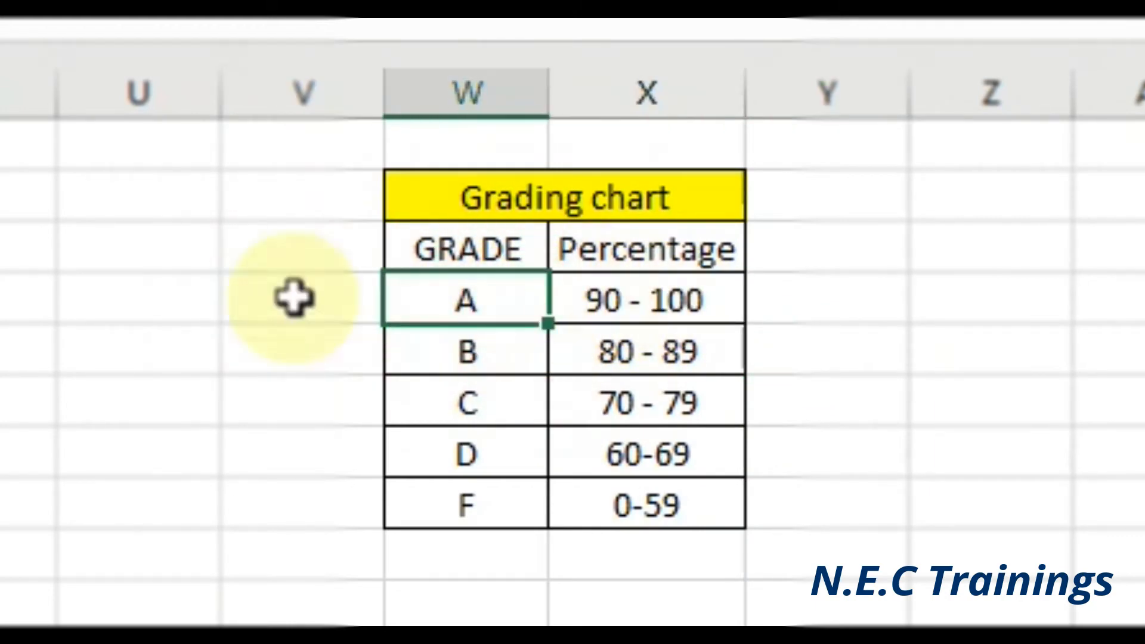
- Begin an IF formula in the first student's Grade cell S6 that tests whether R6>=90
left_click(1, 400)
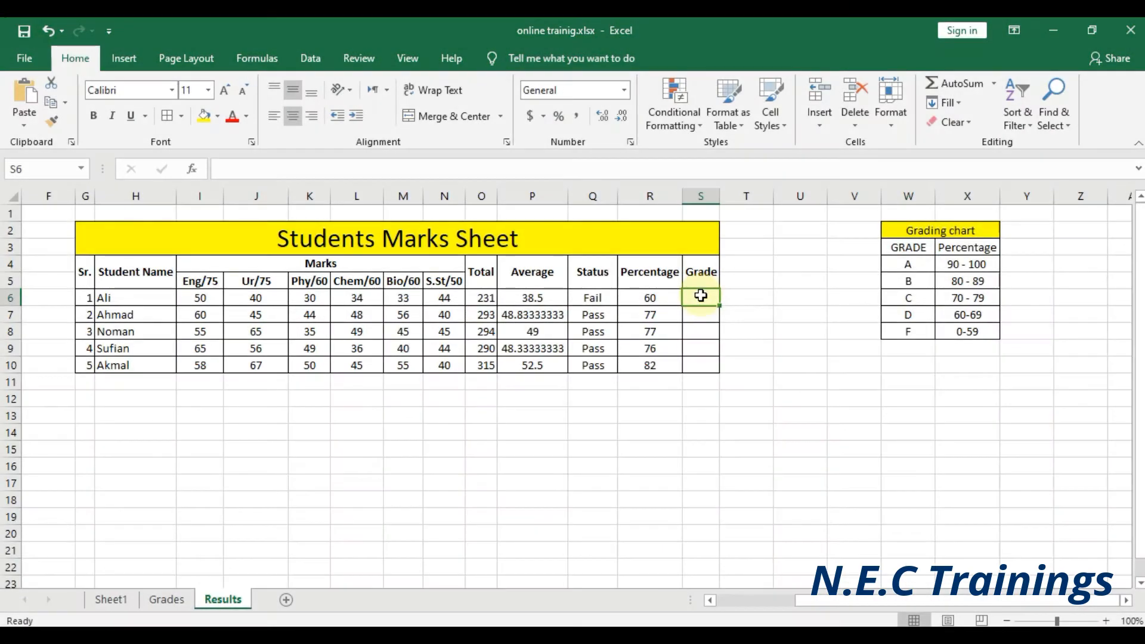
type("=")
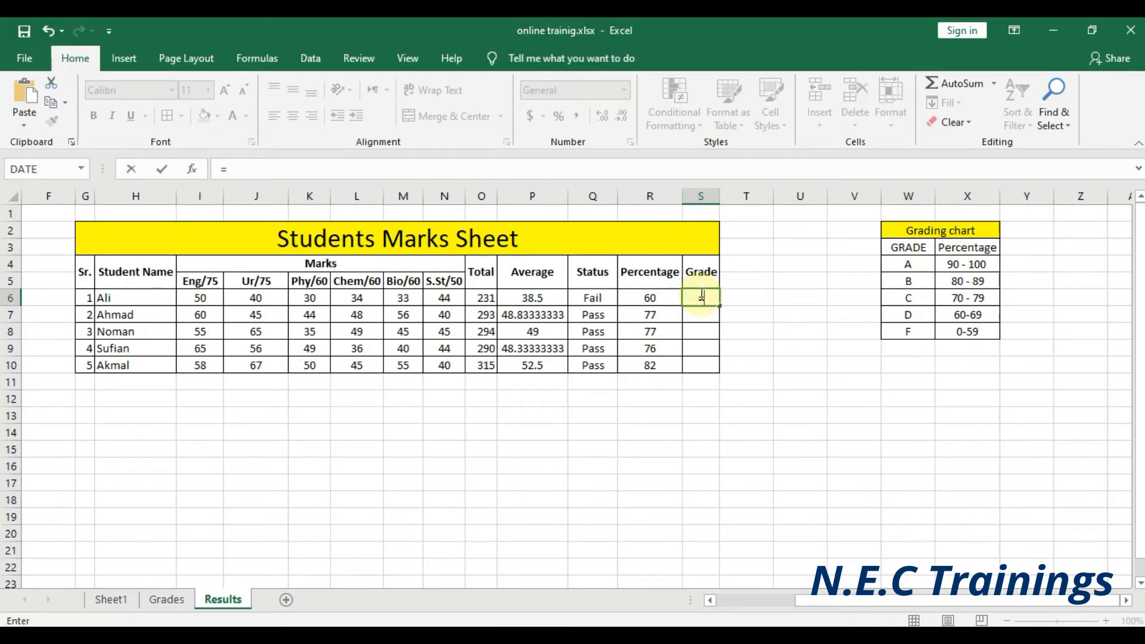
left_click(261, 169)
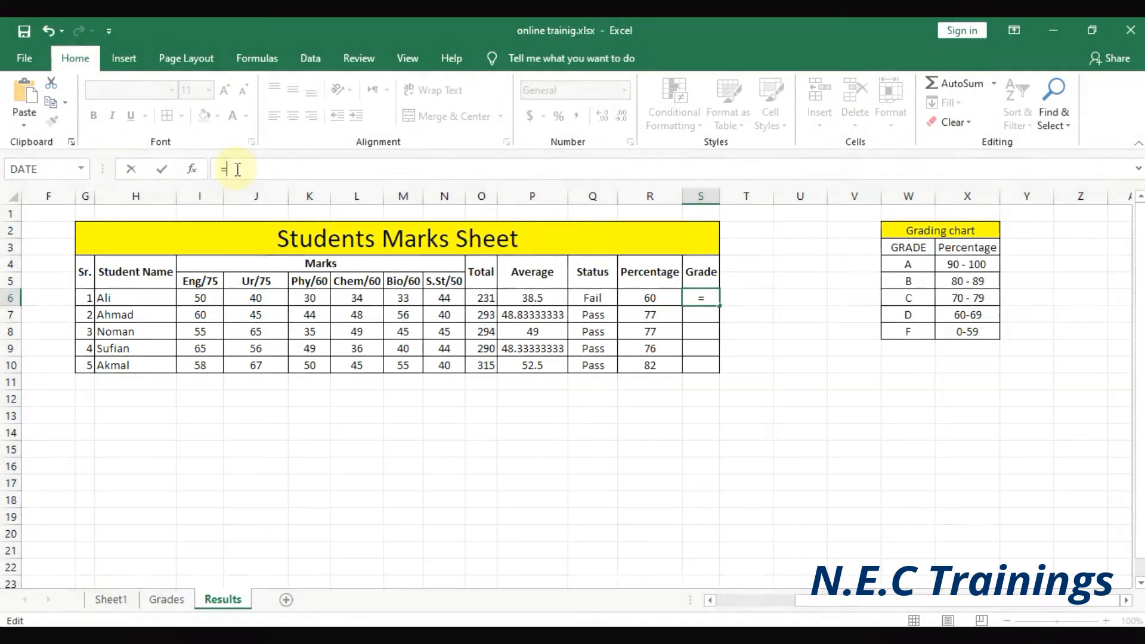
type("if(")
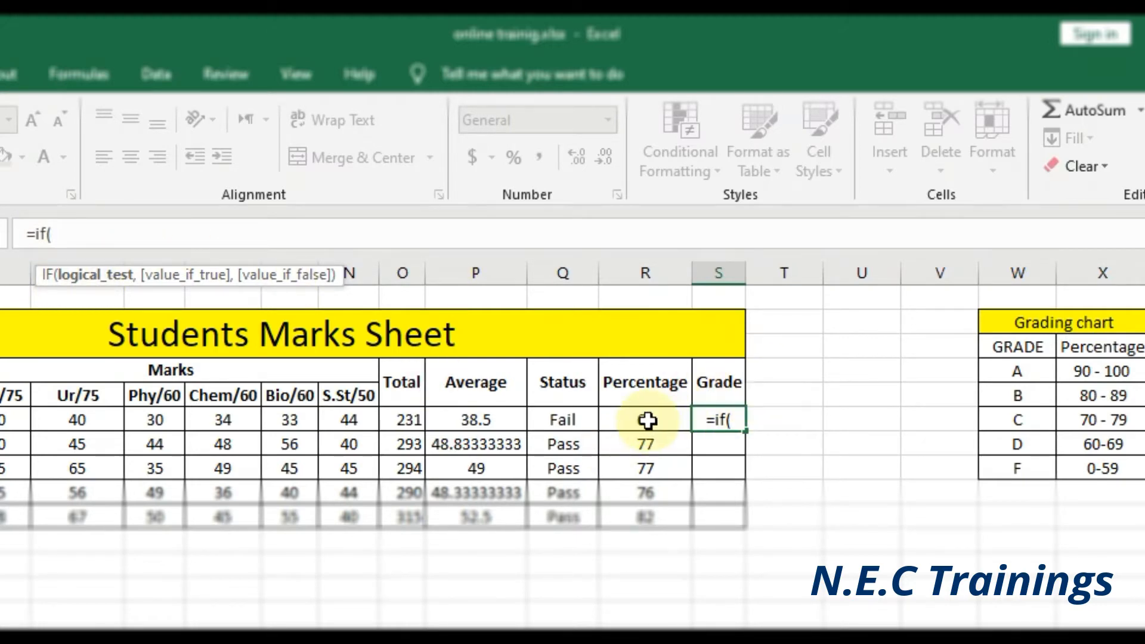
left_click(647, 420)
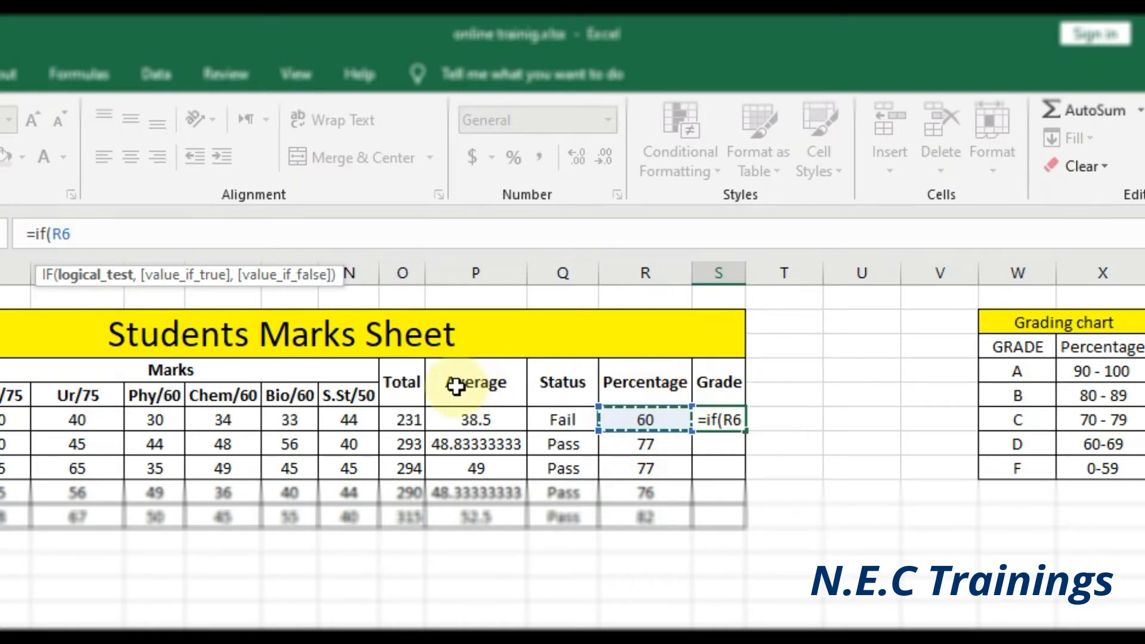
type(">")
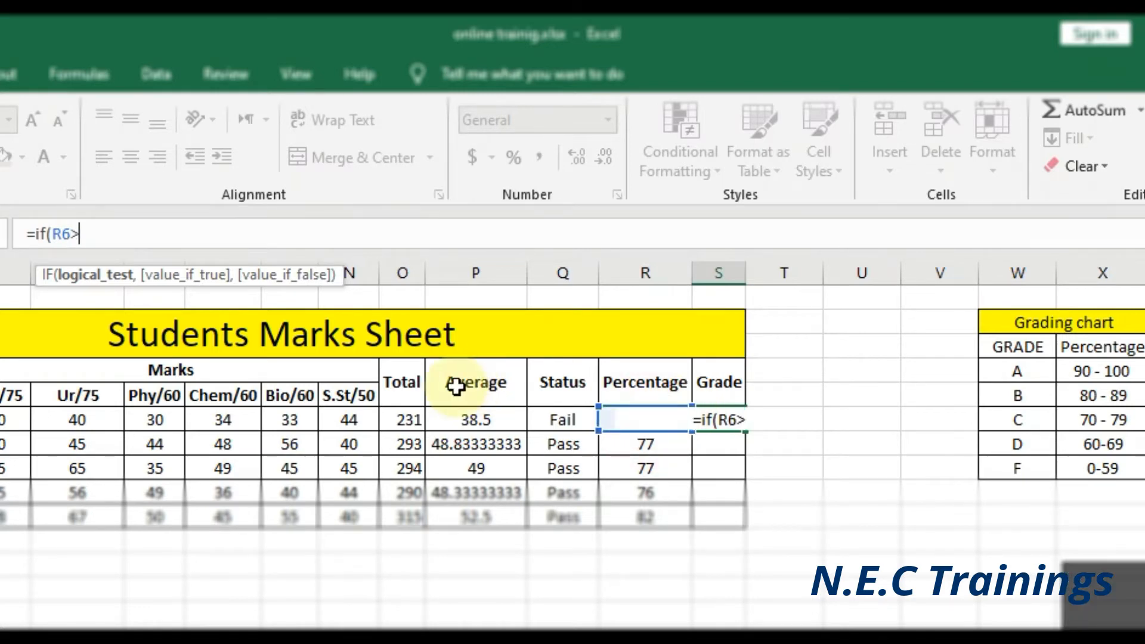
type("=")
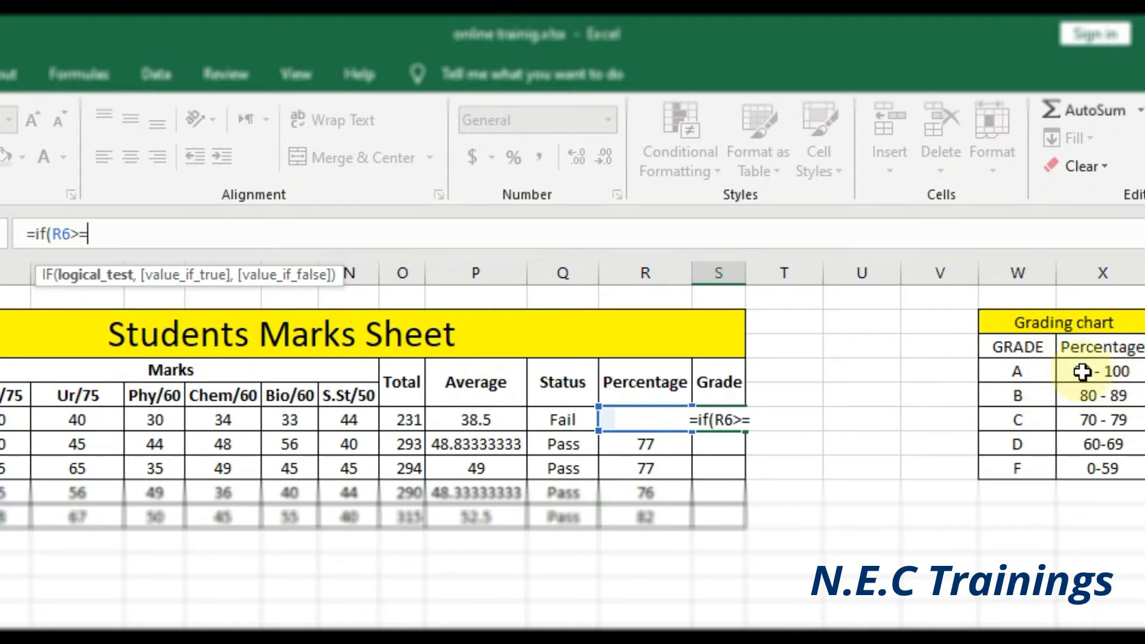
type("90")
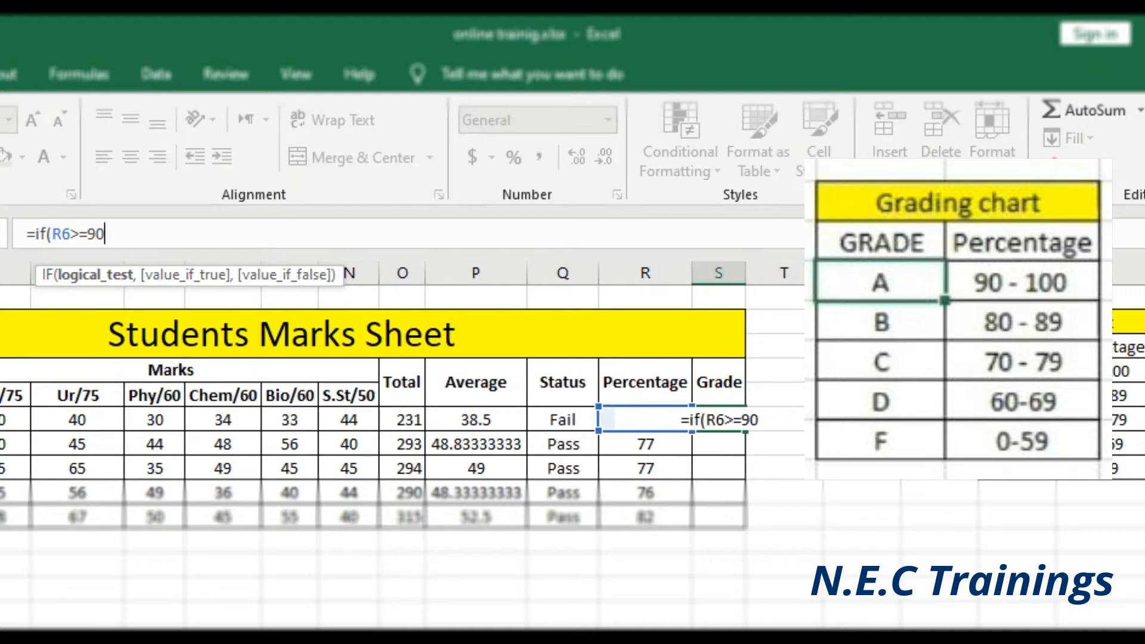
- Give the IF formula in S6 the result "A" when true and continue to its false argument
type(",\" ")
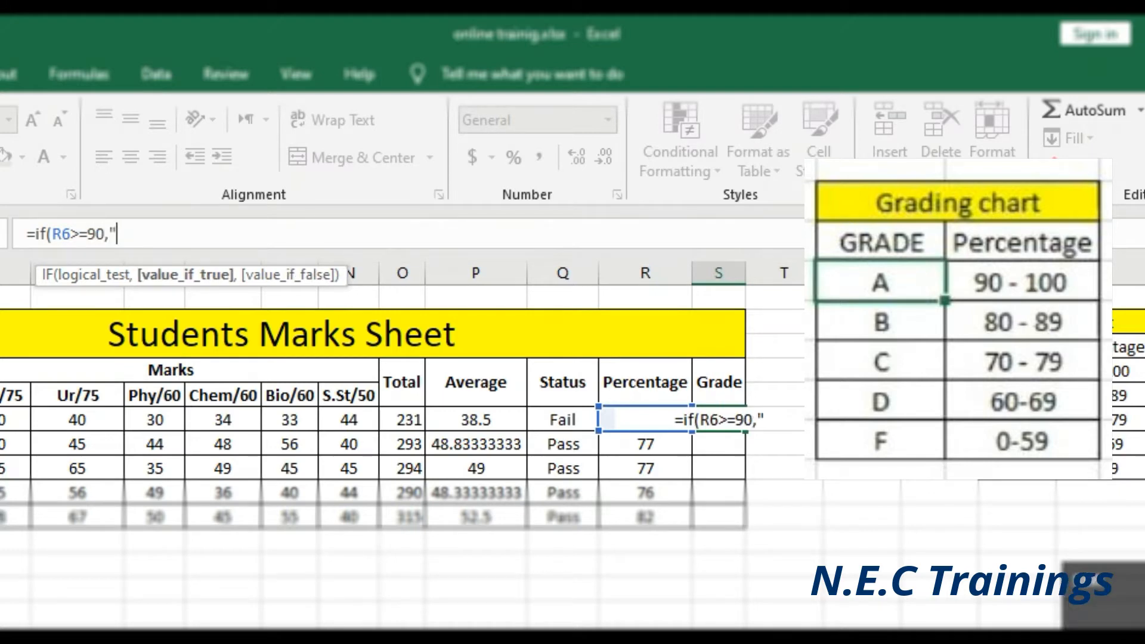
type("C")
key("BackSpace")
type("A")
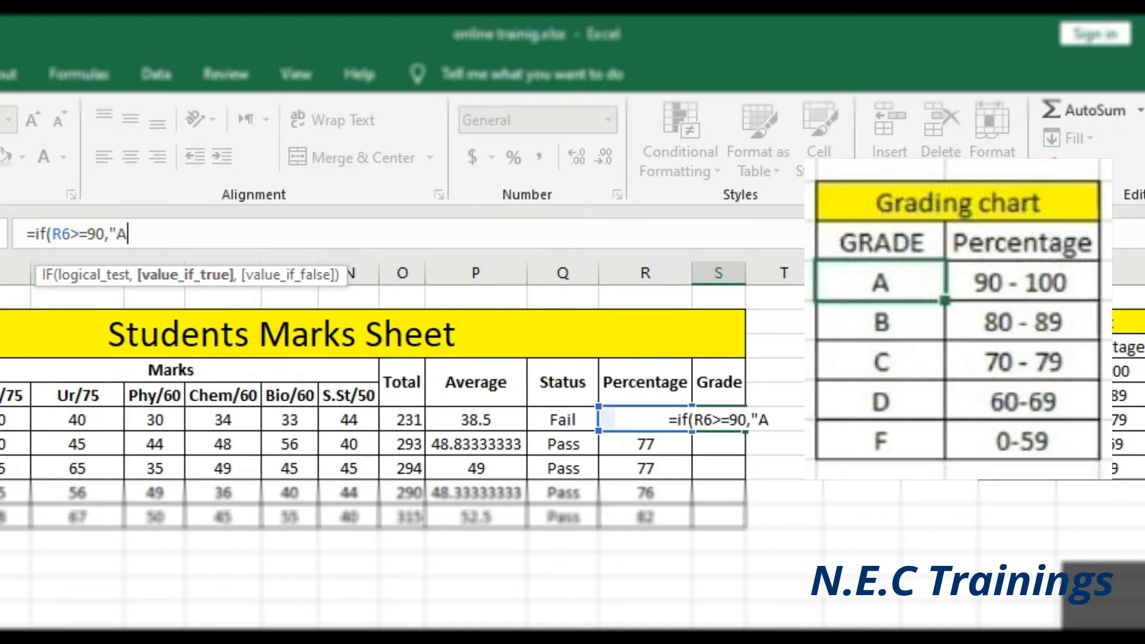
type("\",")
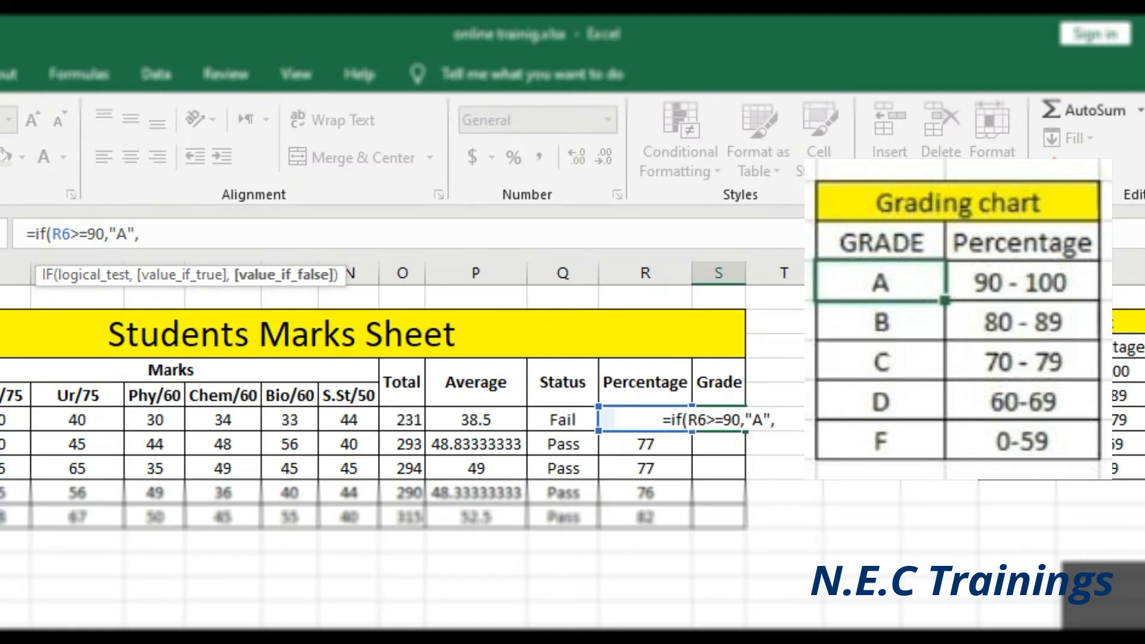
- Nest a second IF as the false argument in S6, returning "B" when R6>=80
type("if")
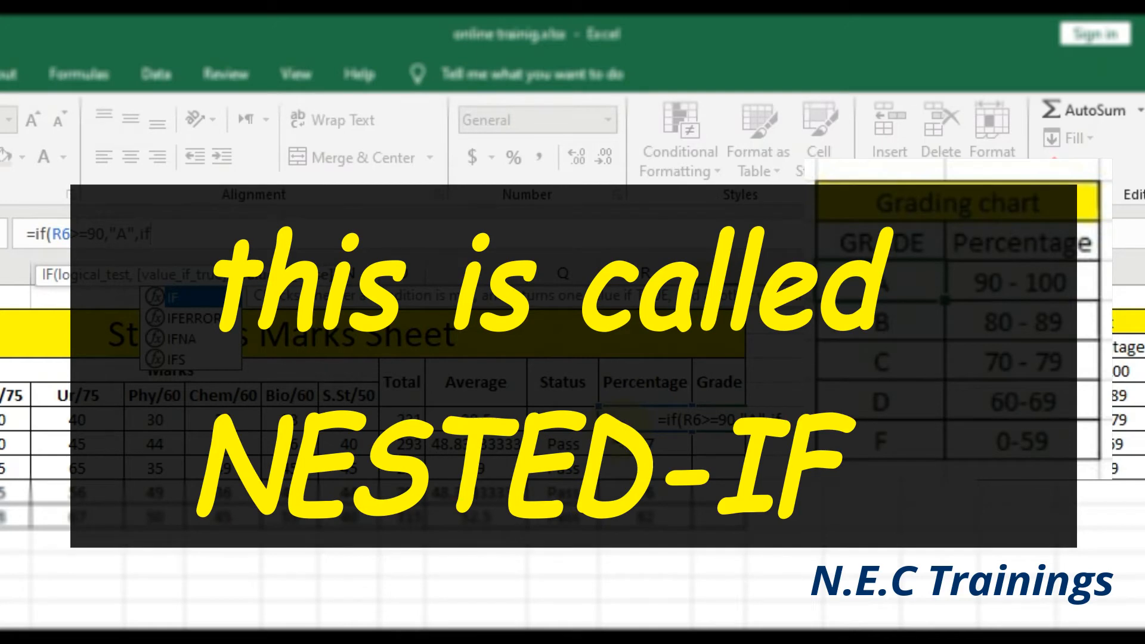
type("(")
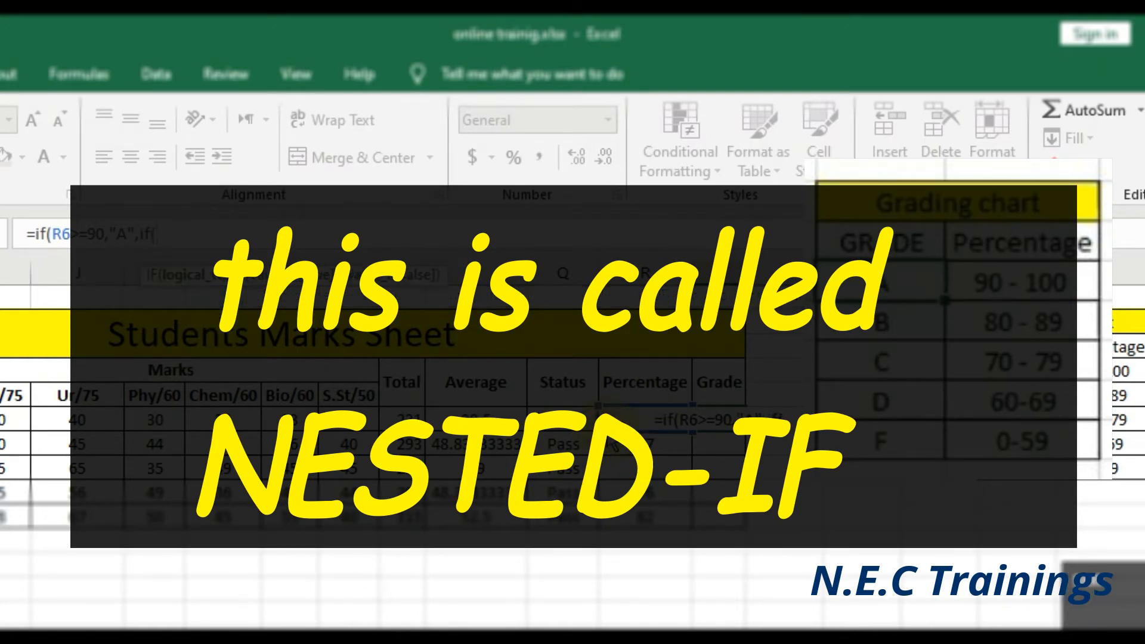
type("R")
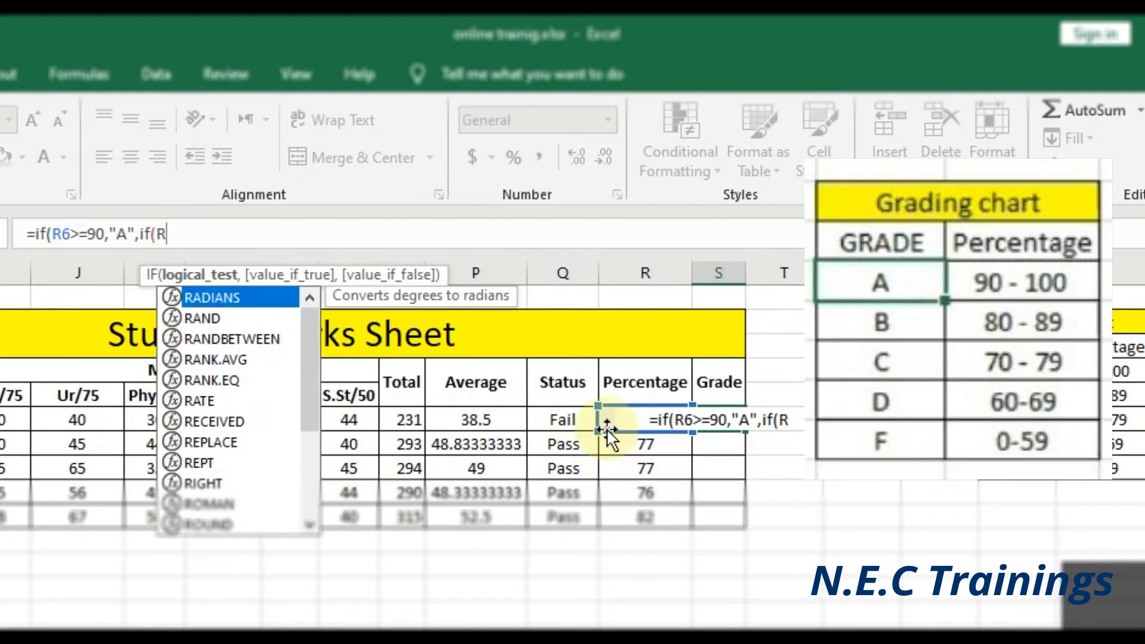
type("6>=")
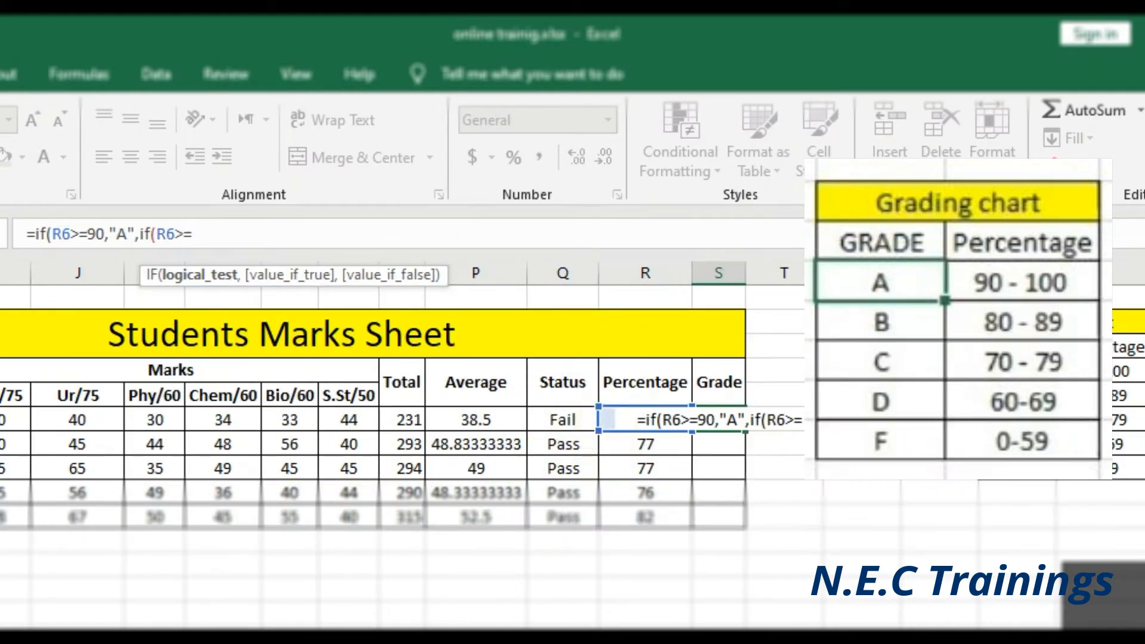
type("80,\"")
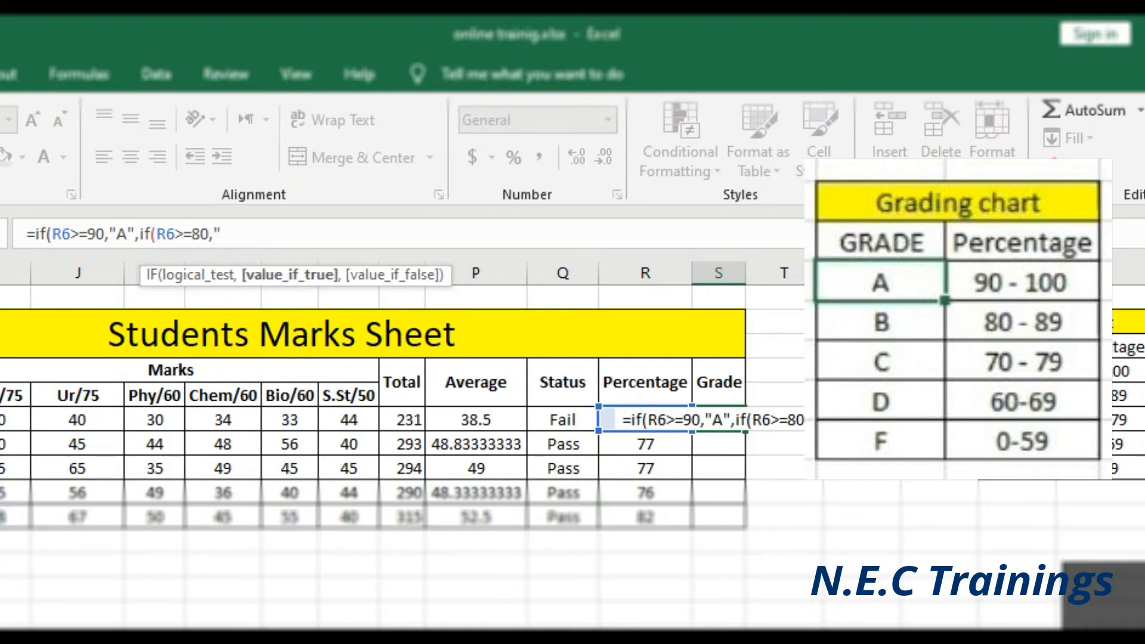
type("B\"")
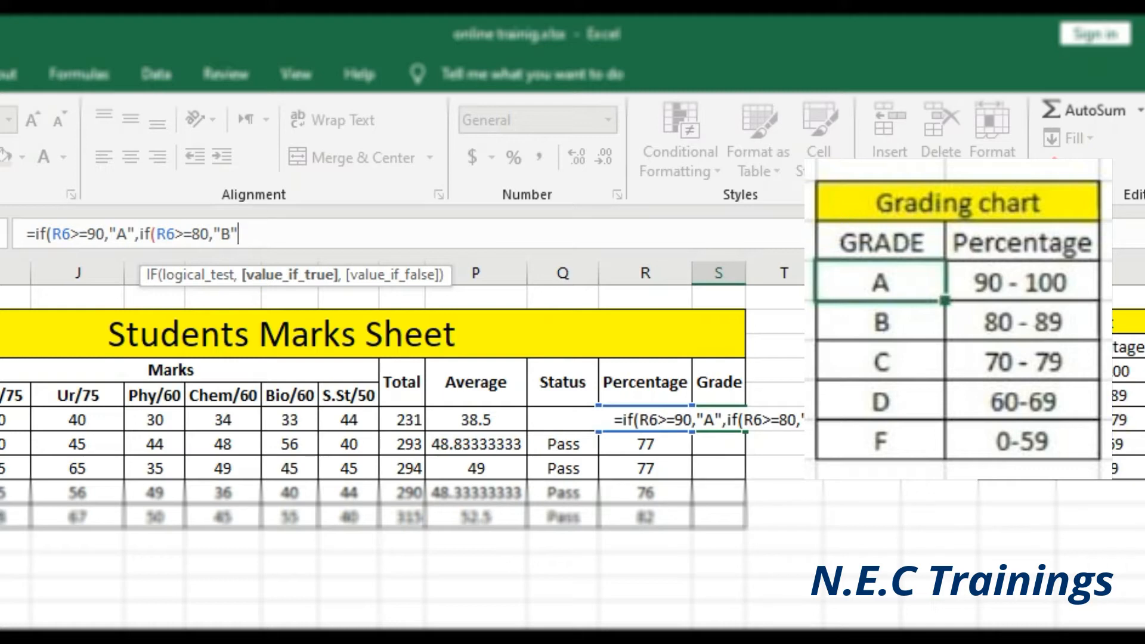
- Nest a third IF in the S6 formula, returning "C" when R6>=70
type(",if")
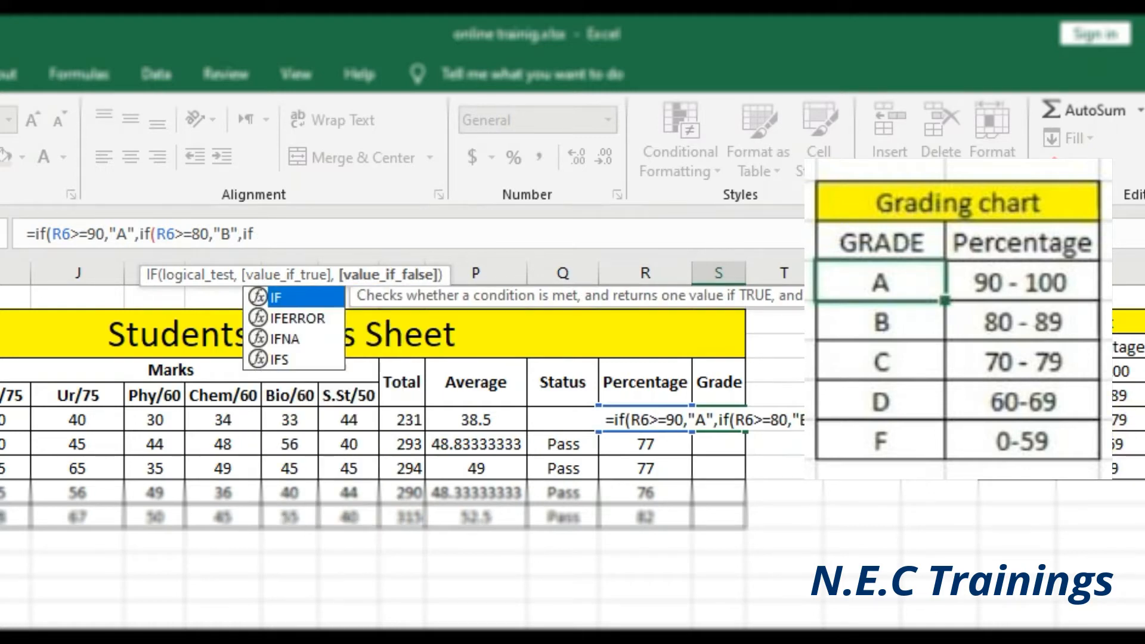
type("(")
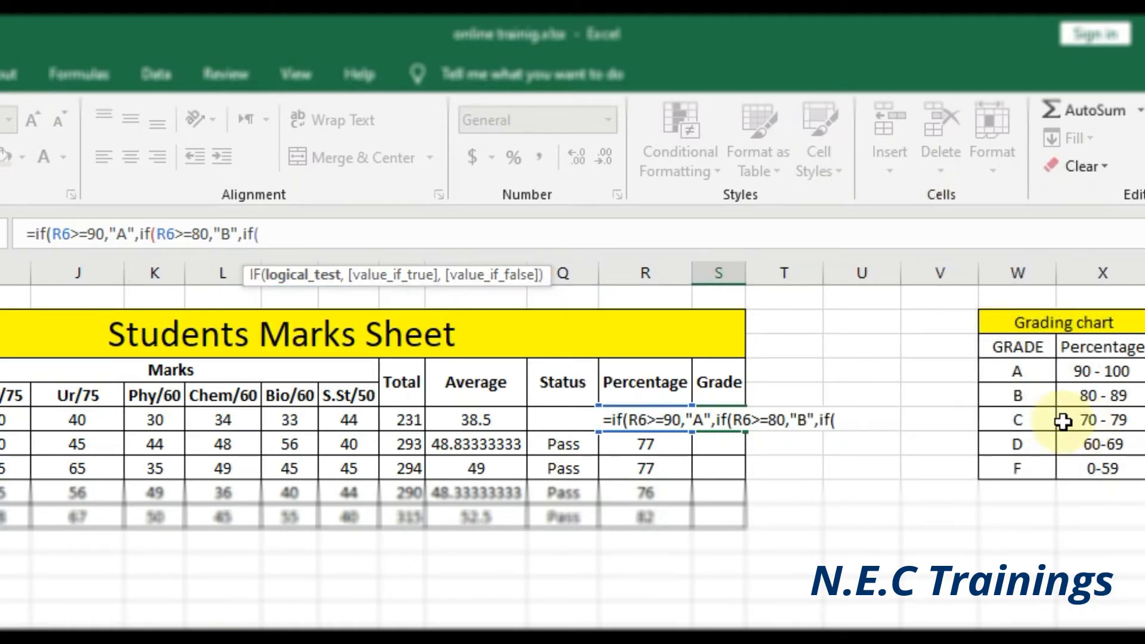
type("R6")
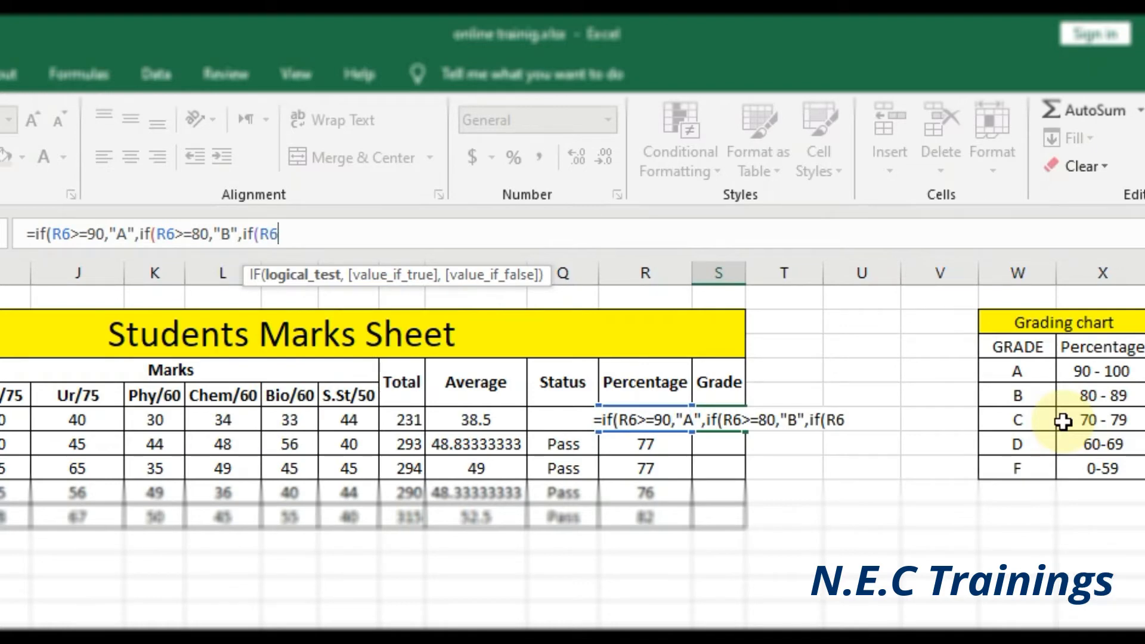
type(">=")
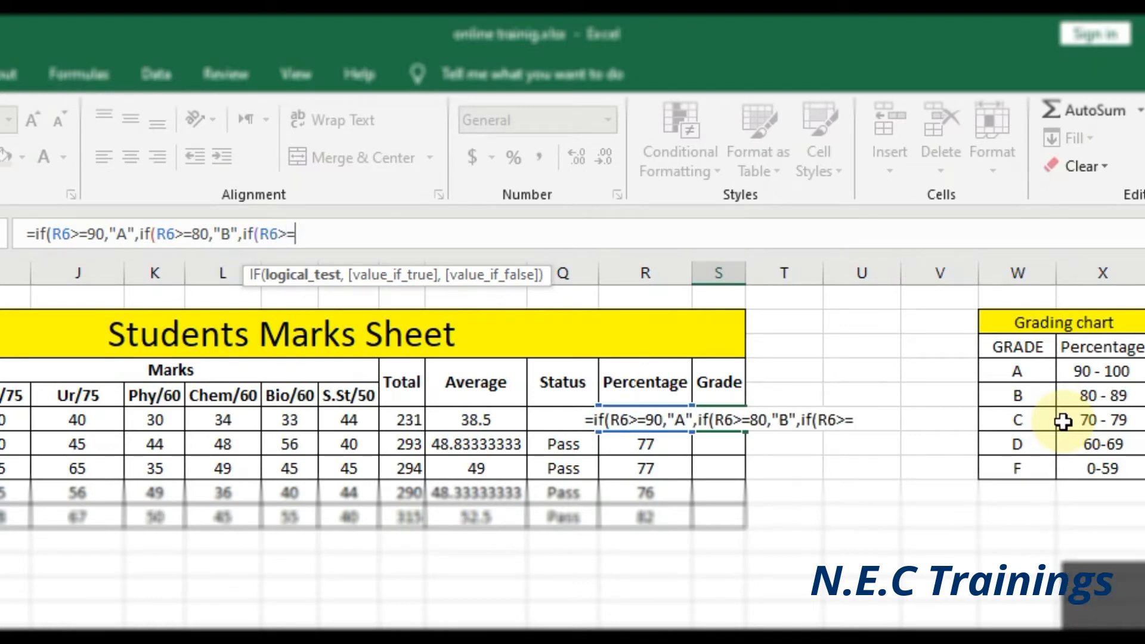
type("70,")
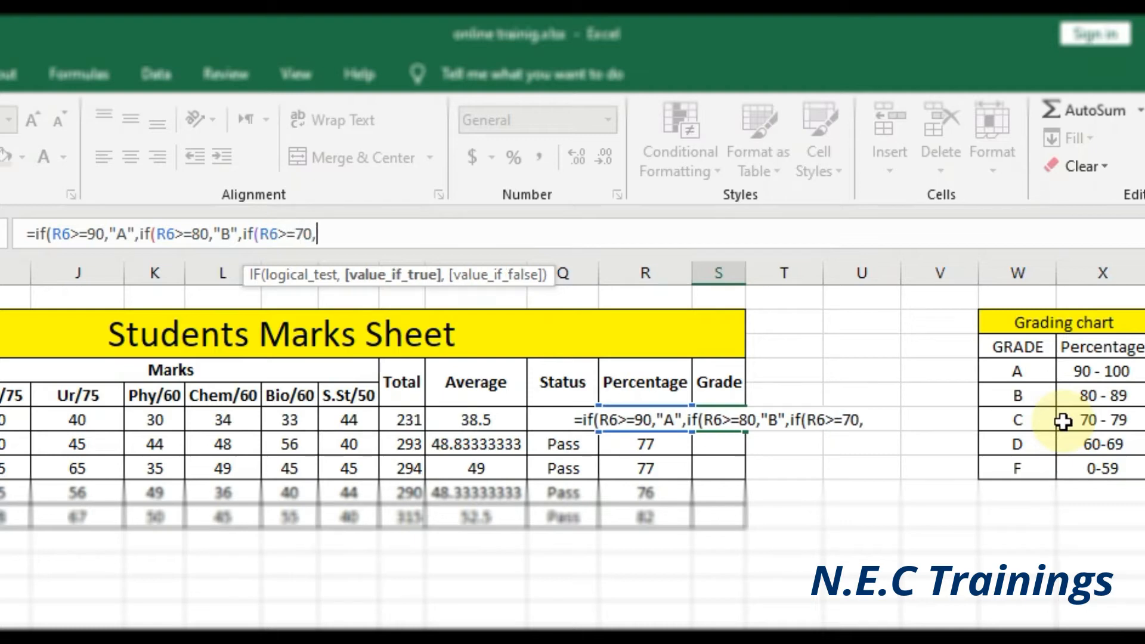
type("\"")
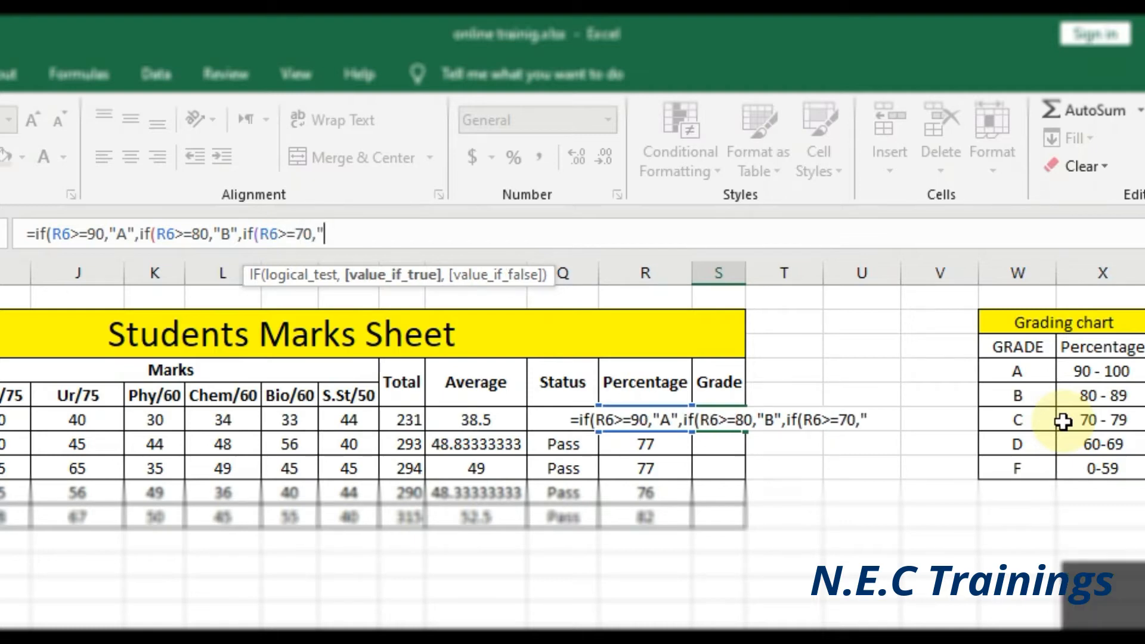
type("C\"")
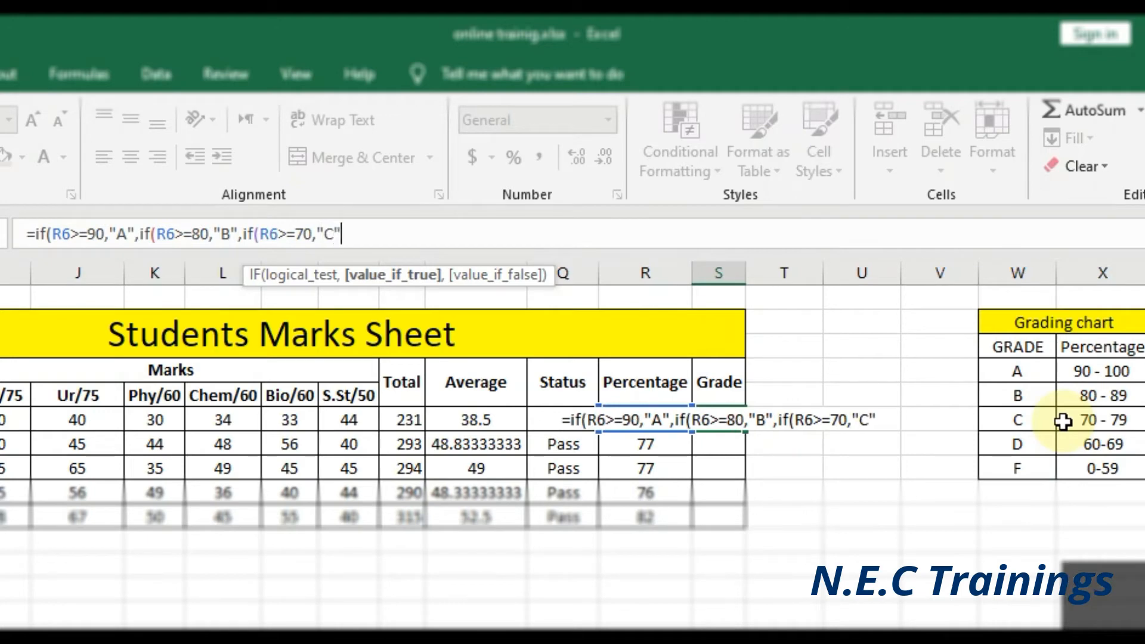
- Nest a fourth IF as the next false argument in the S6 formula, returning "D" when R6>=60
type(",")
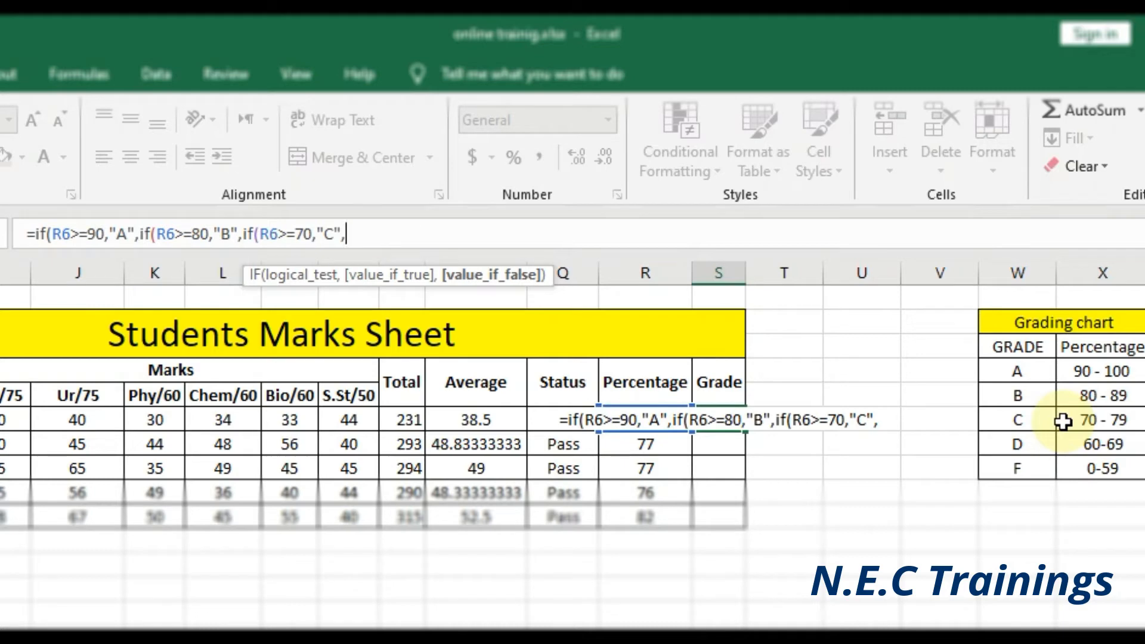
type("if(")
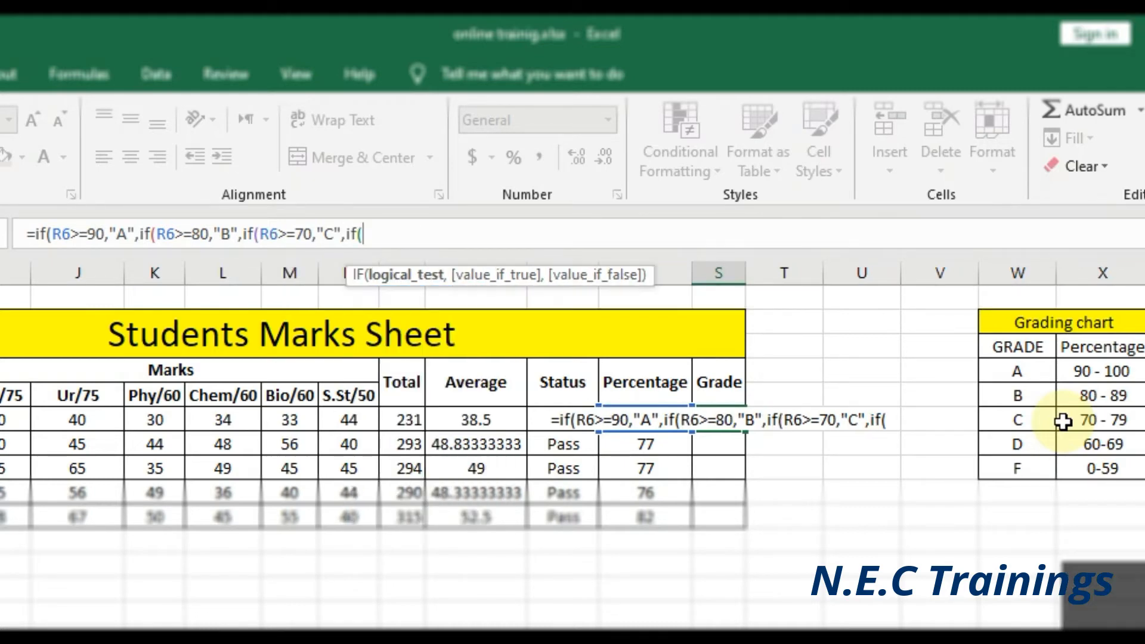
type("r6")
key("BackSpace")
key("BackSpace")
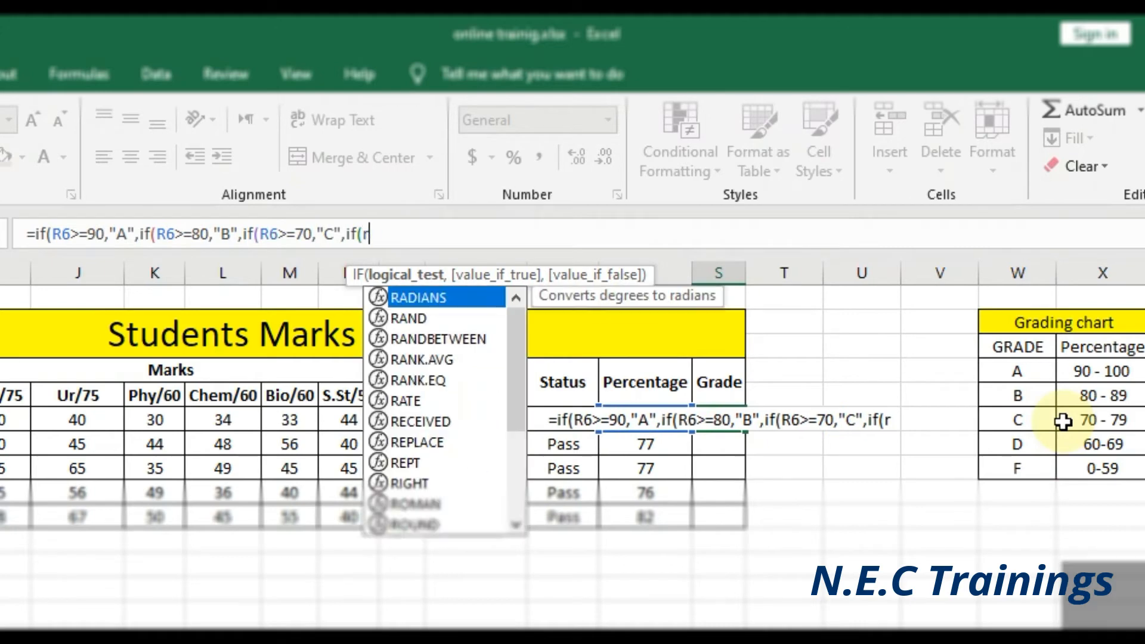
type("R7")
key("BackSpace")
type("6")
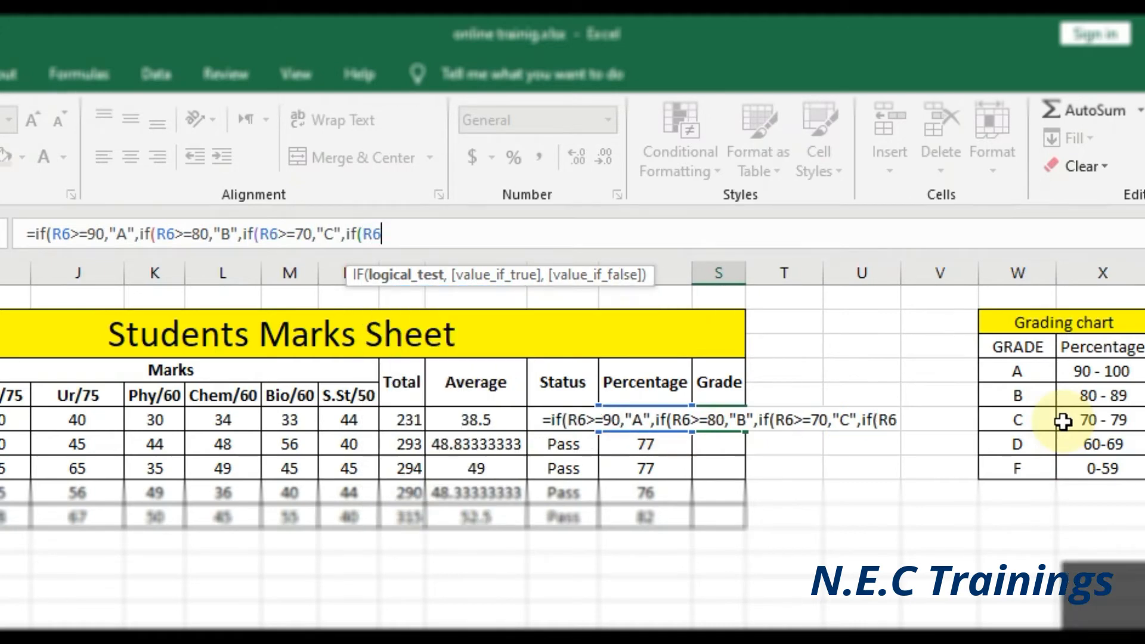
type(">=")
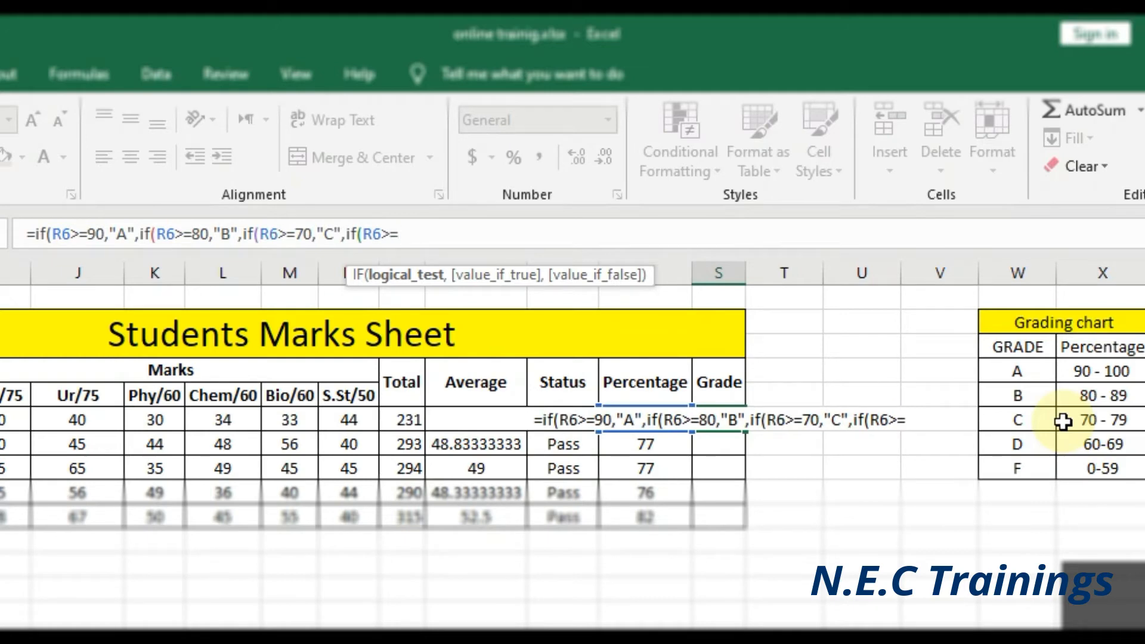
type("60")
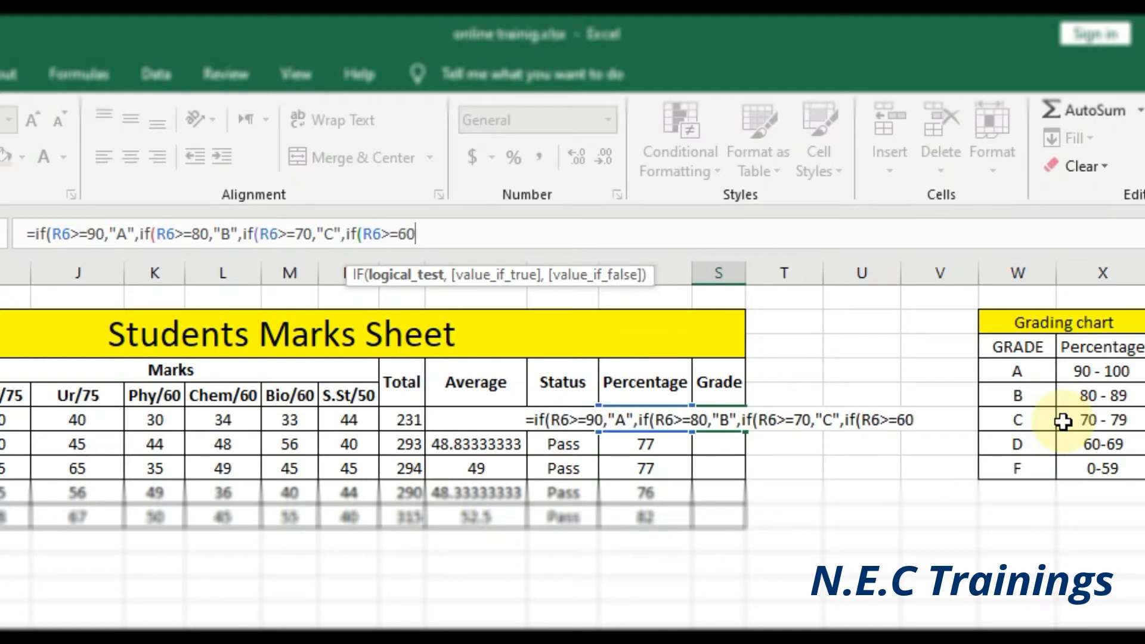
type(",\"")
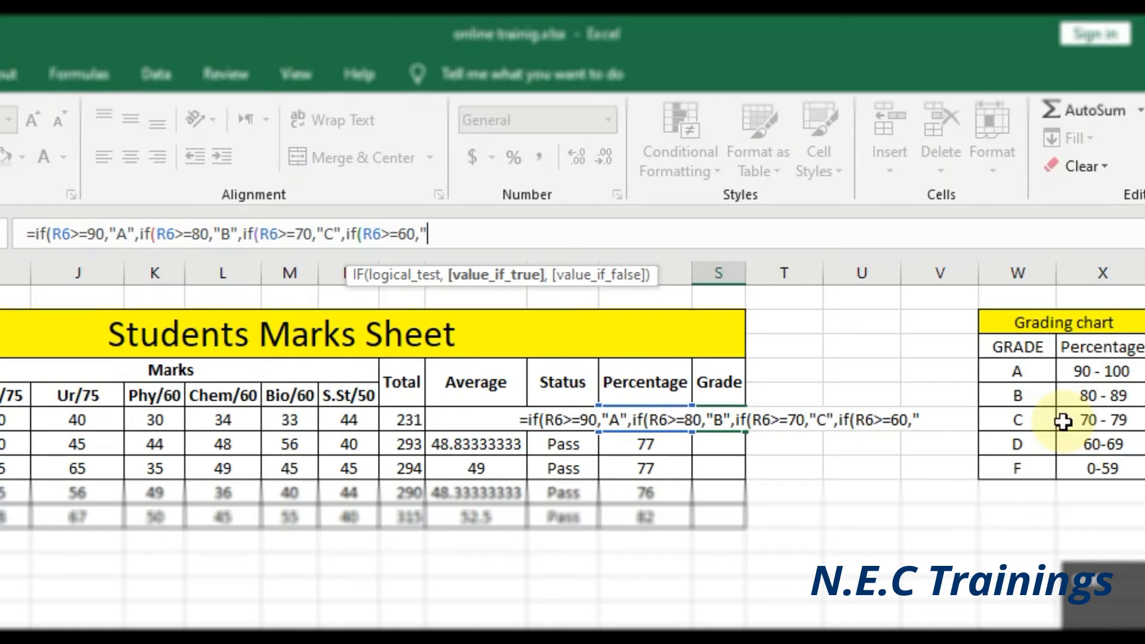
type("D\"")
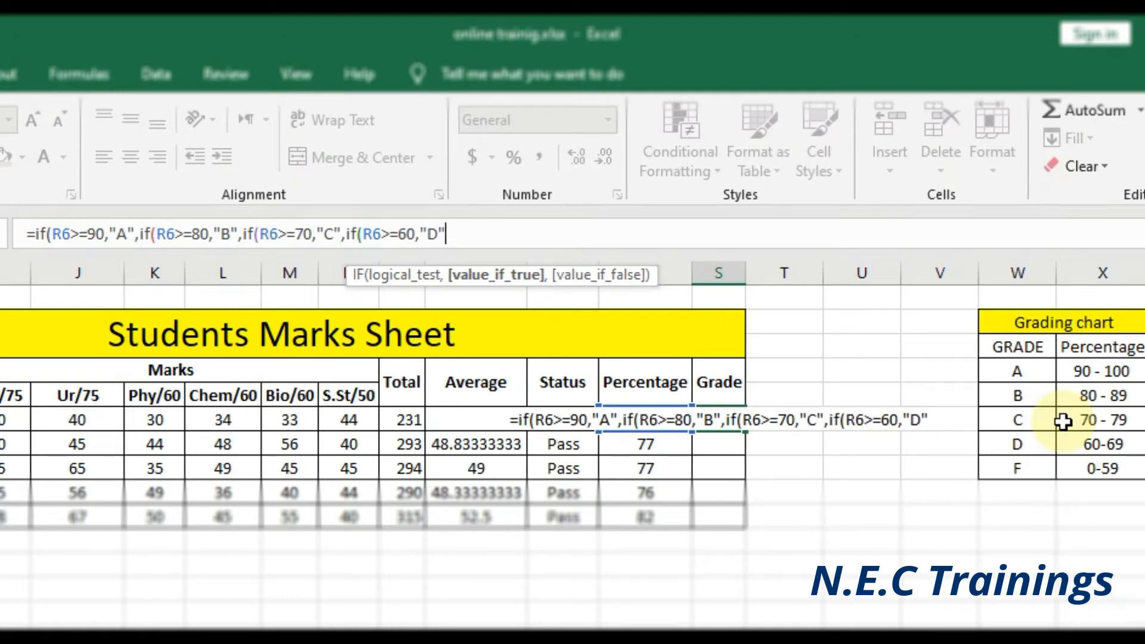
- Give the innermost IF in S6 the false result "F", close all four parentheses and commit the formula
type(",")
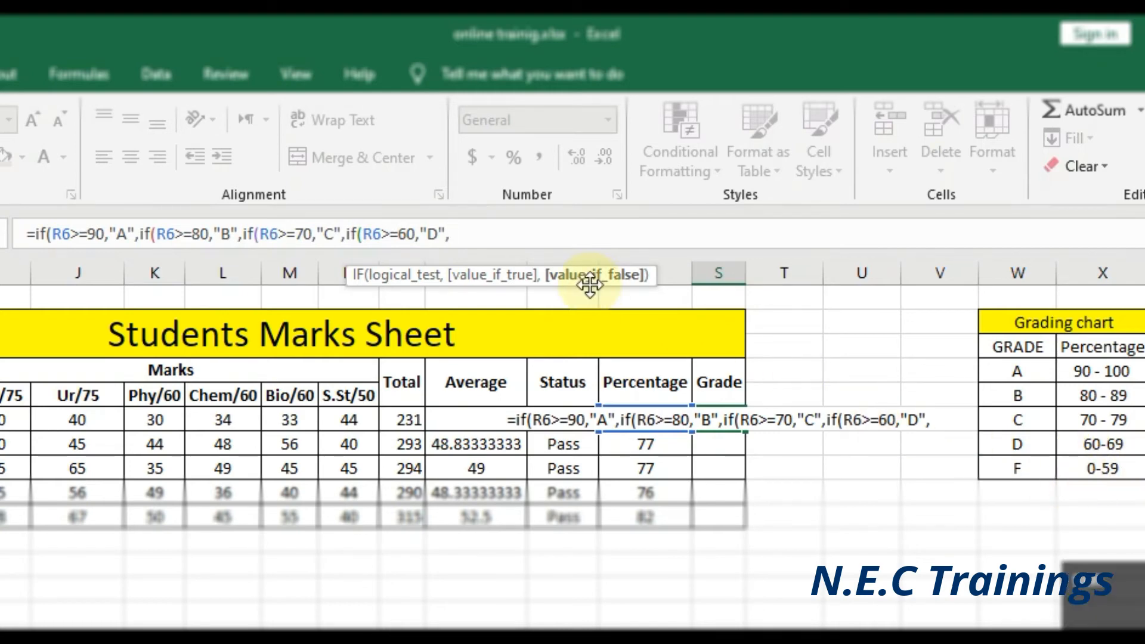
type("\"")
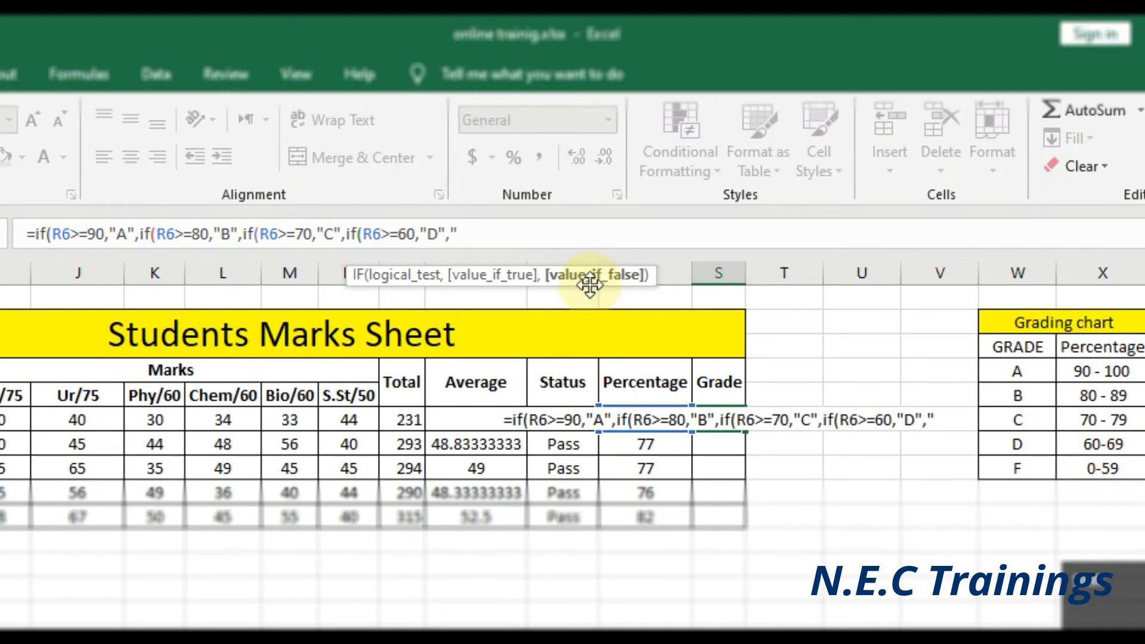
type("F\"")
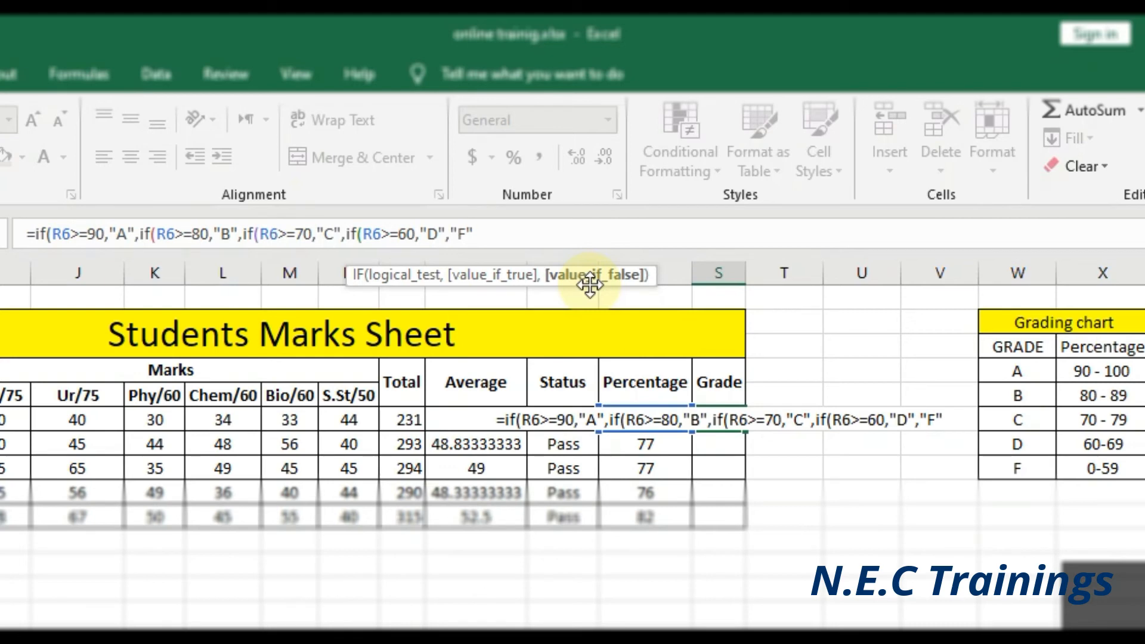
type(")")
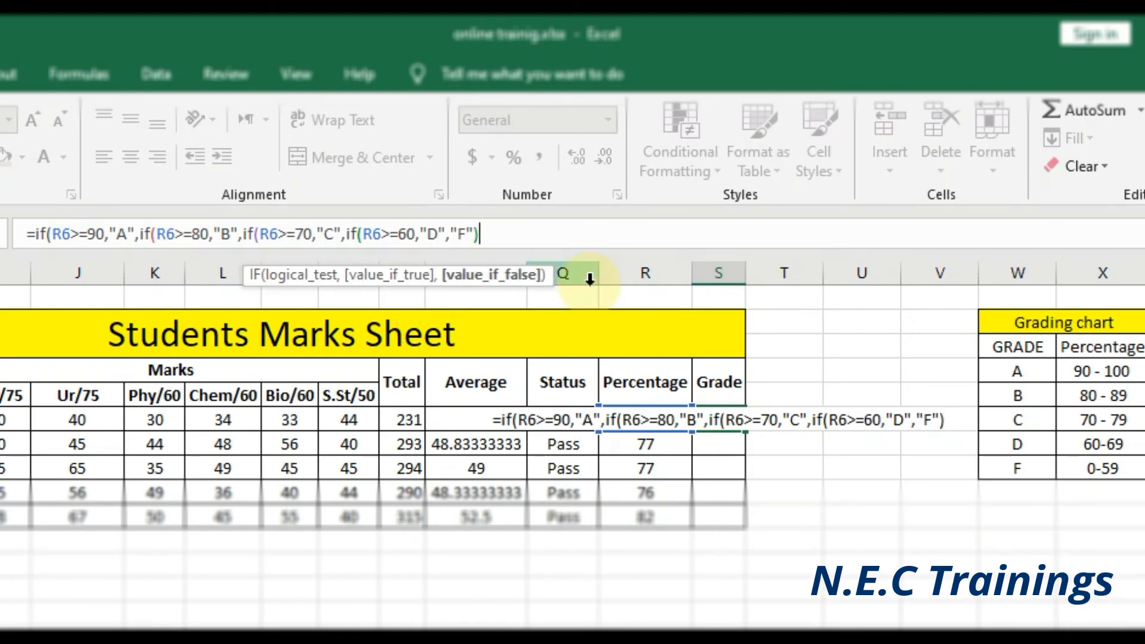
type(")")
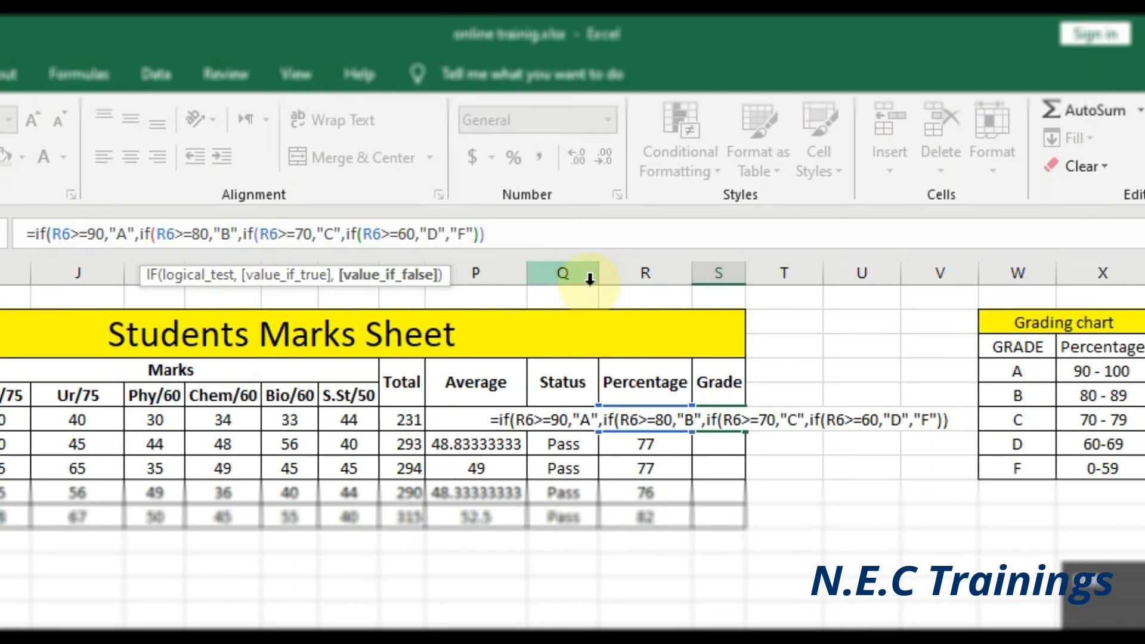
type("))")
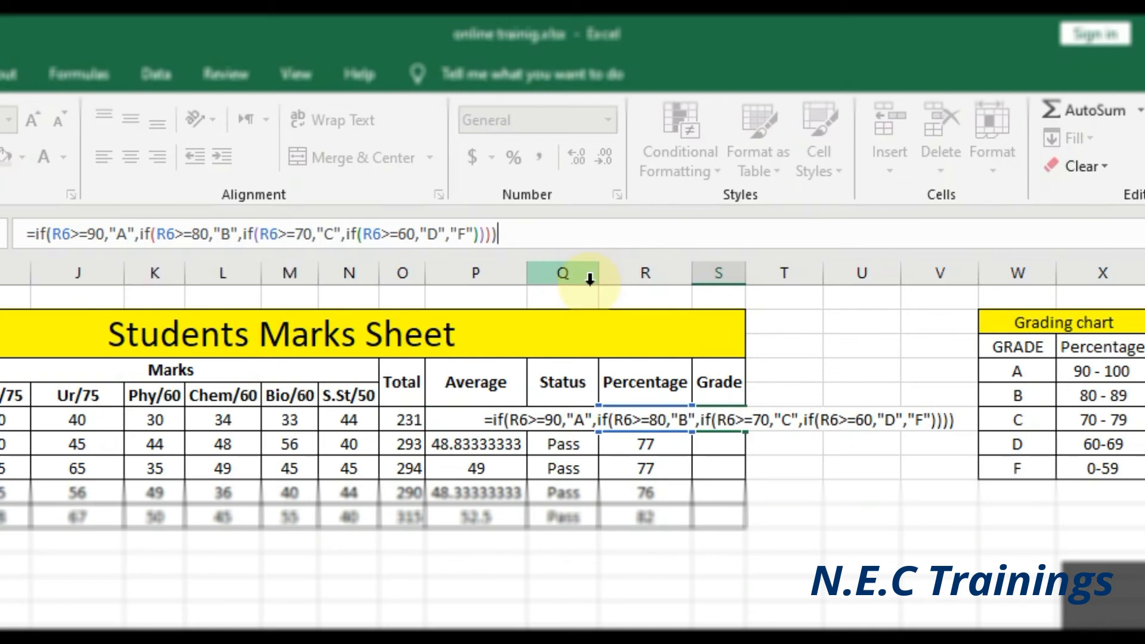
key("Left")
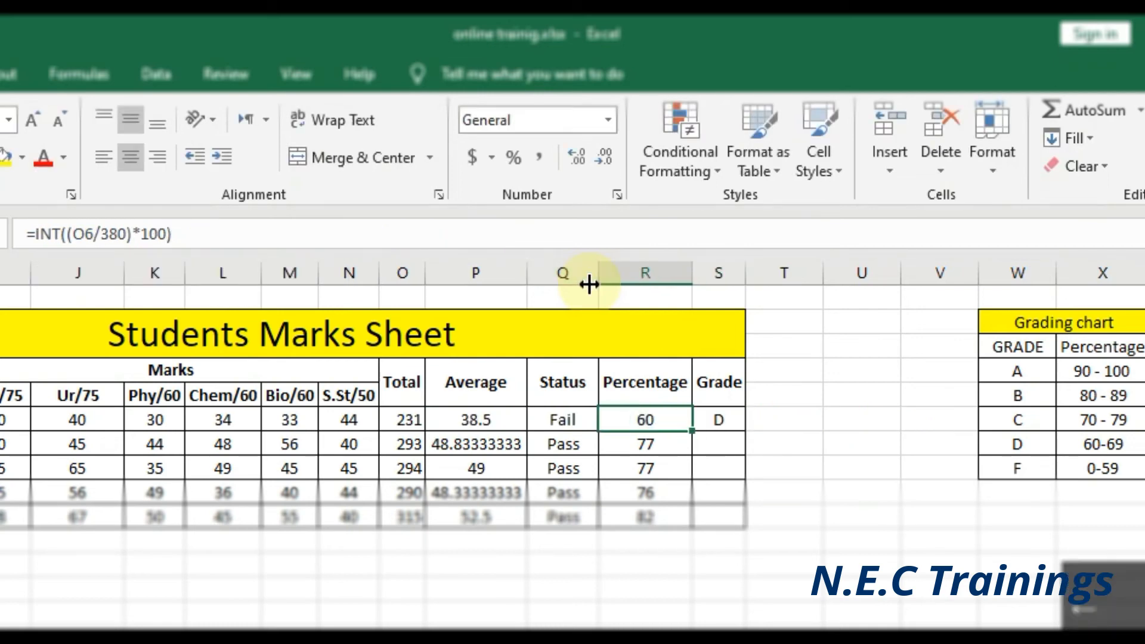
- Review the finished formula in S6 and compare its grade with the D row of the grading chart
key("Right")
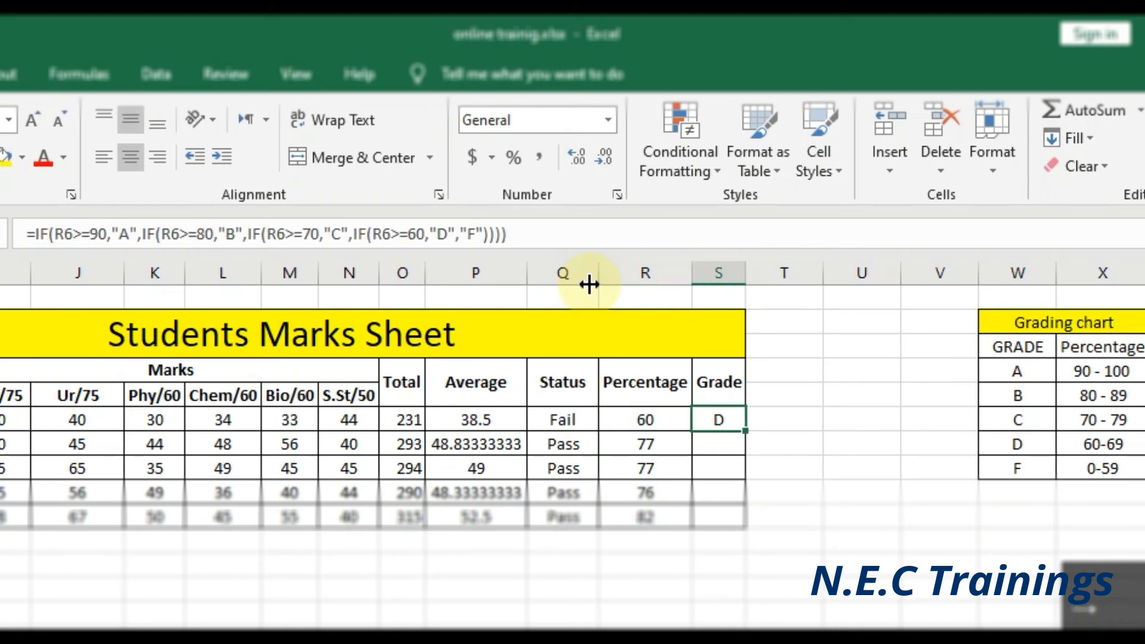
left_click(524, 234)
key("Return")
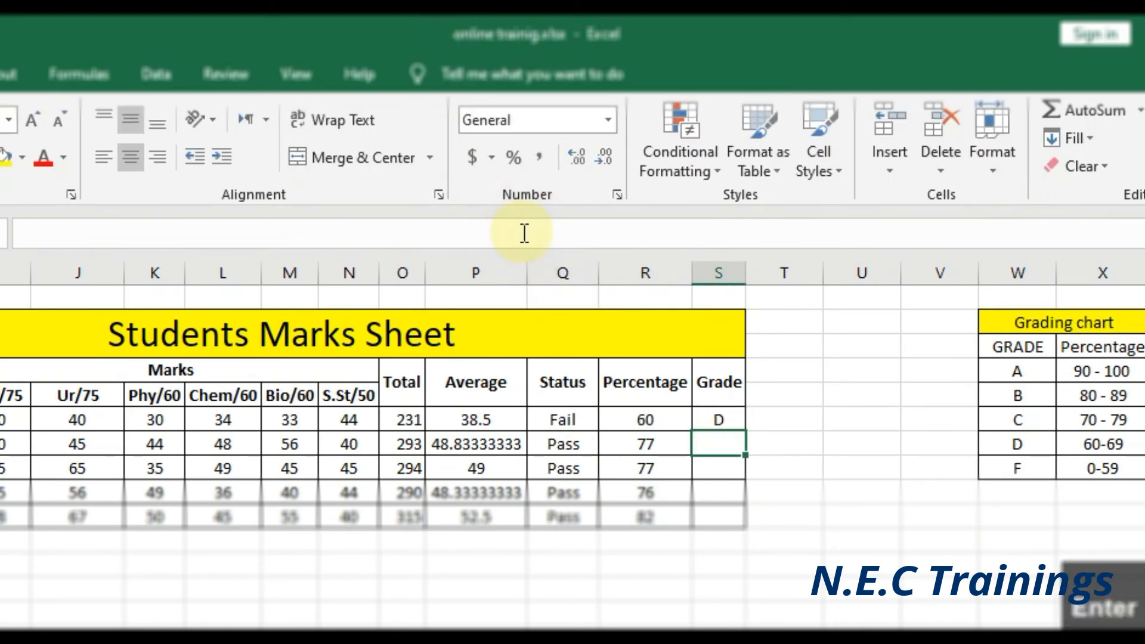
key("Up")
key("Down")
key("Up")
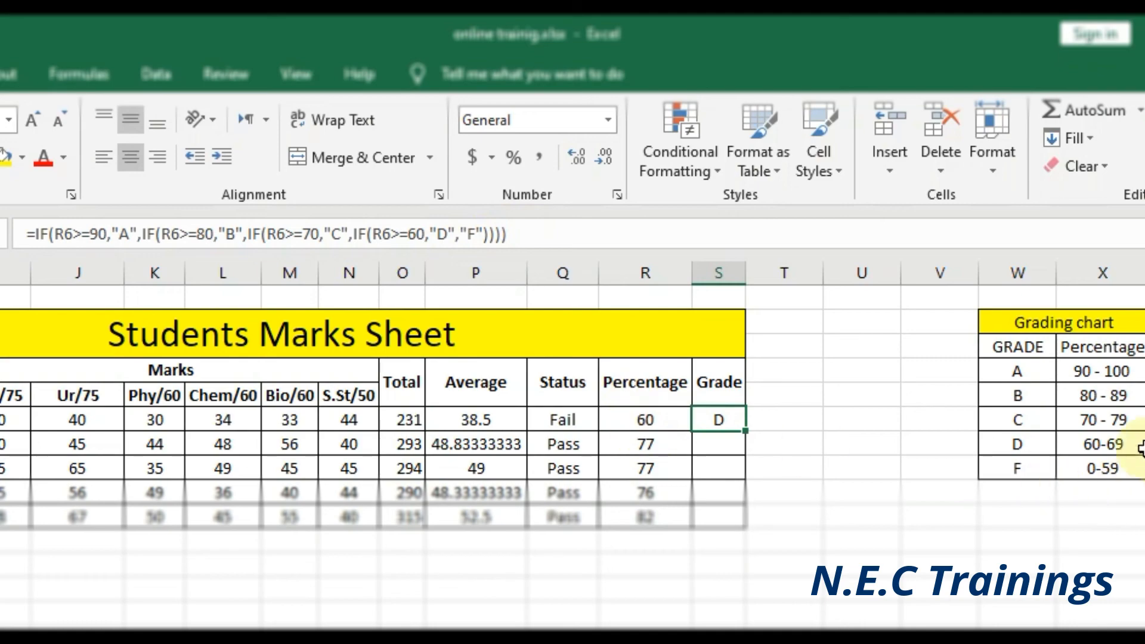
left_click(1062, 442)
left_click(1013, 444)
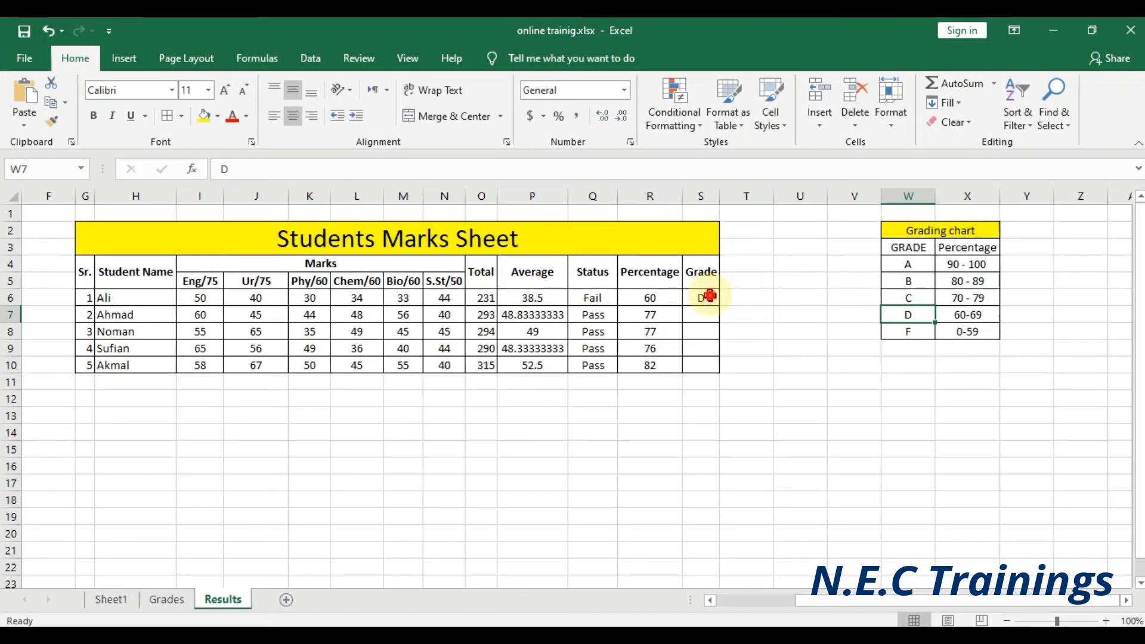
- Fill the grade formula from S6 down through S10 for the remaining students and check the copied formulas
left_click(708, 296)
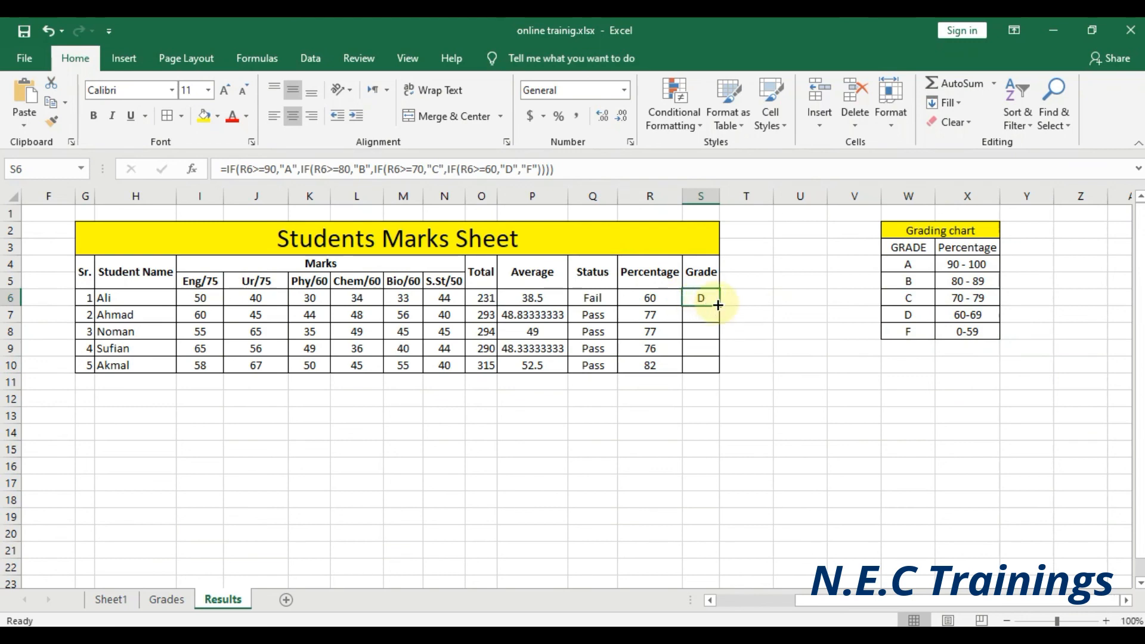
left_click_drag(721, 306, 719, 372)
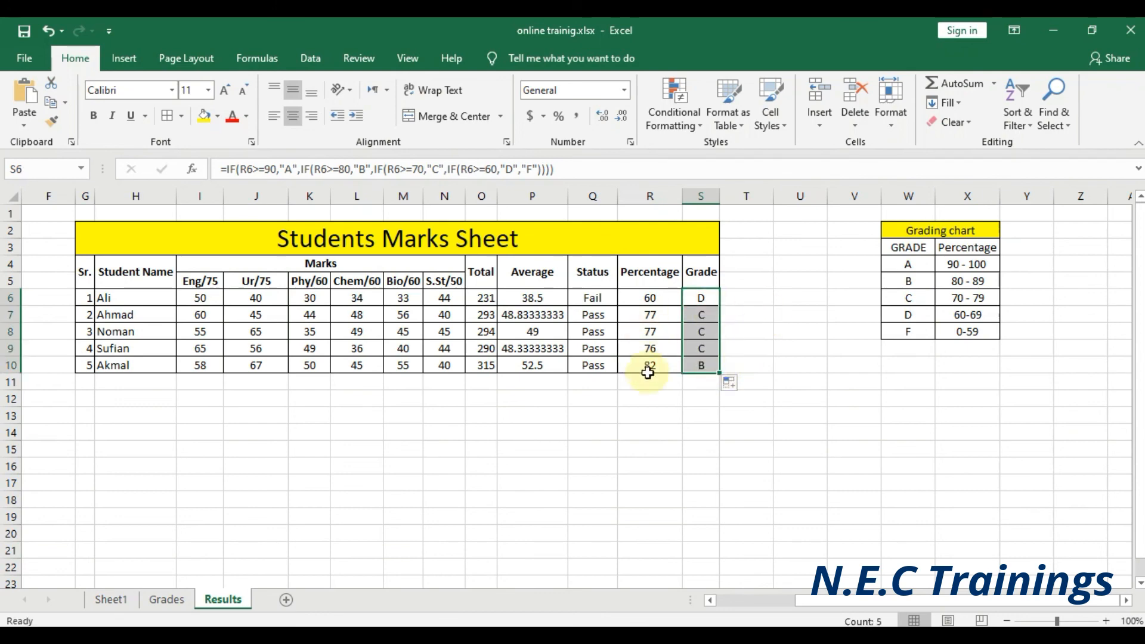
key("Down")
key("Down")
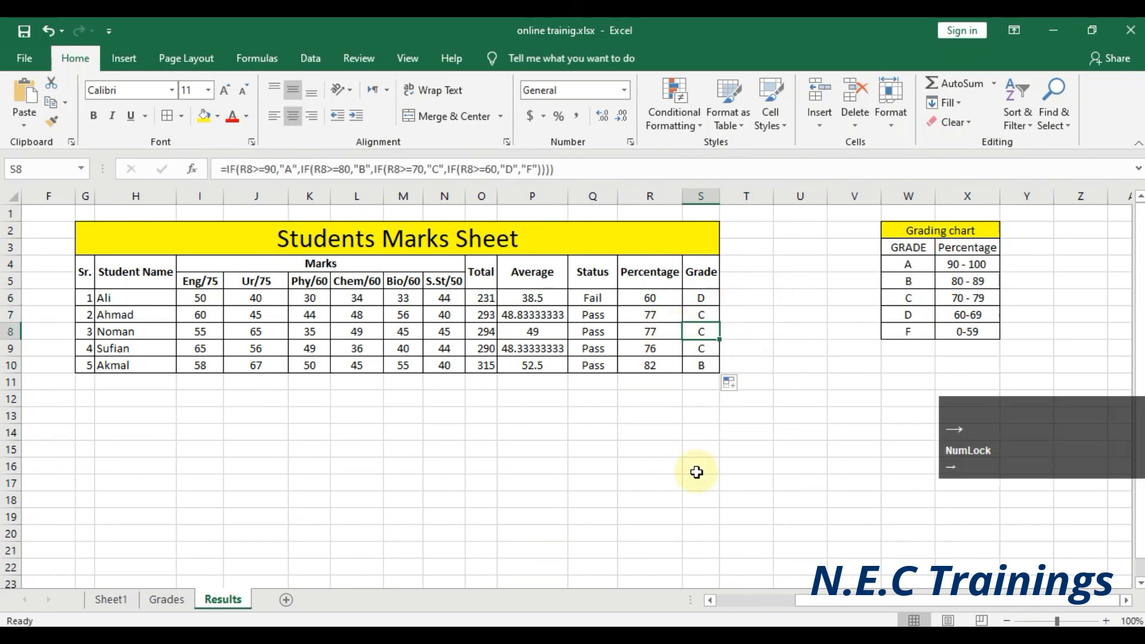